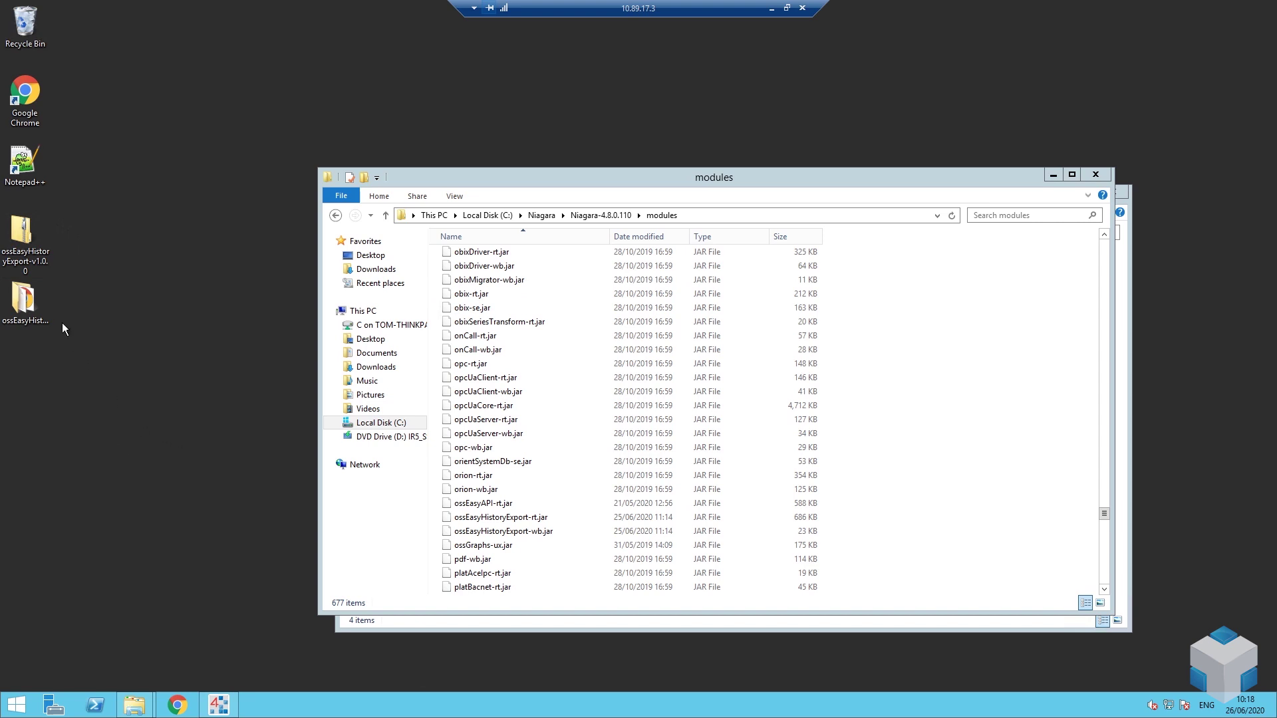
- Open the extracted ossEasyHistoryExport-v1.0.0 folder on the desktop, check its two JAR files and close the folder
click(22, 226)
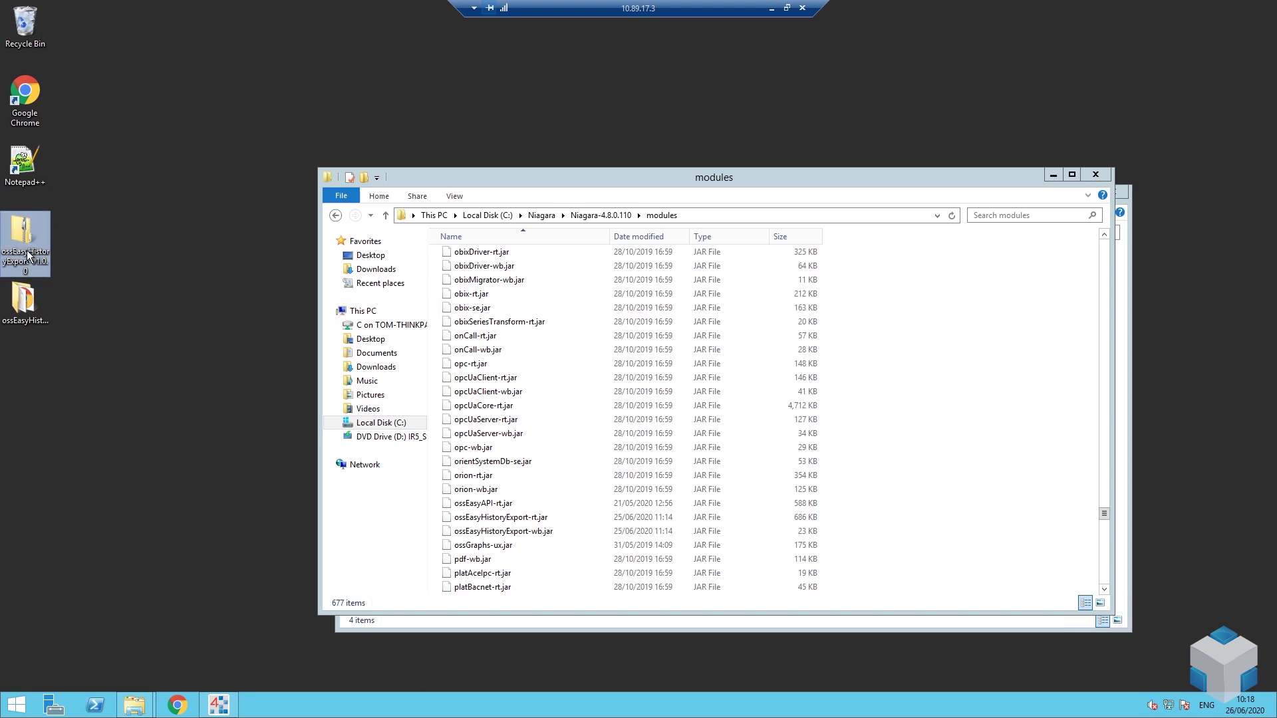
double_click(33, 307)
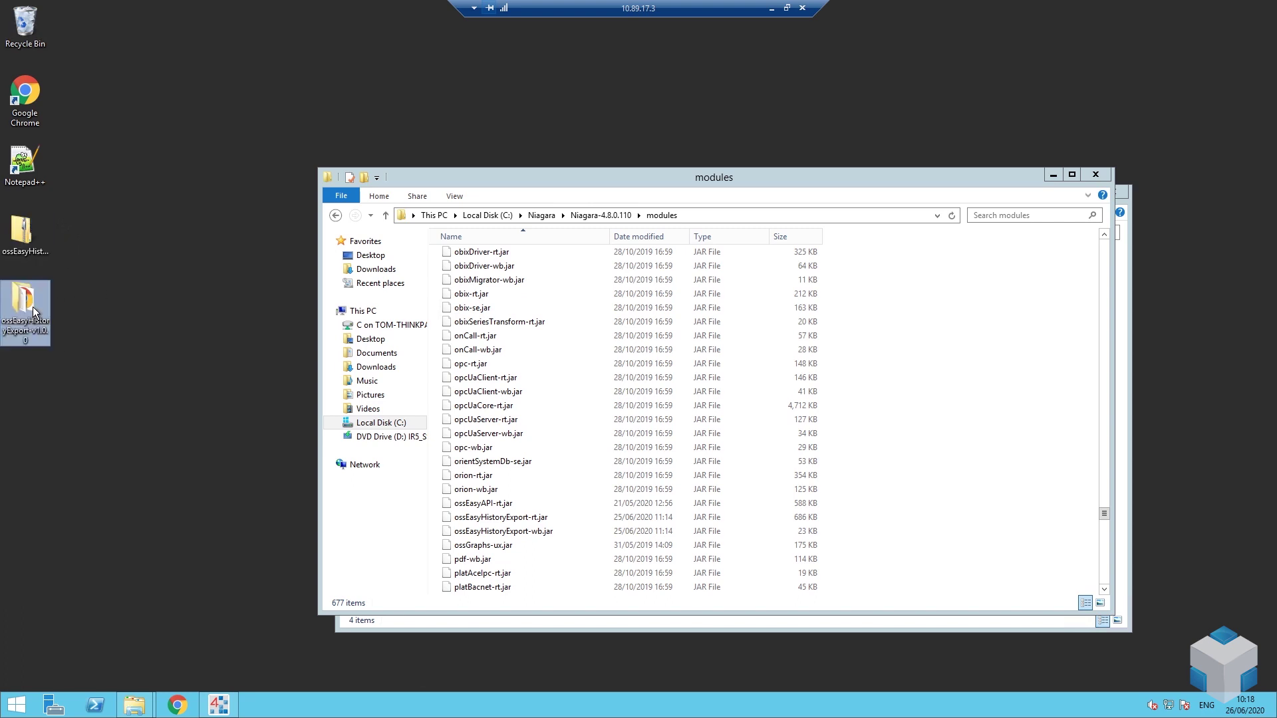
drag(558, 330, 596, 296)
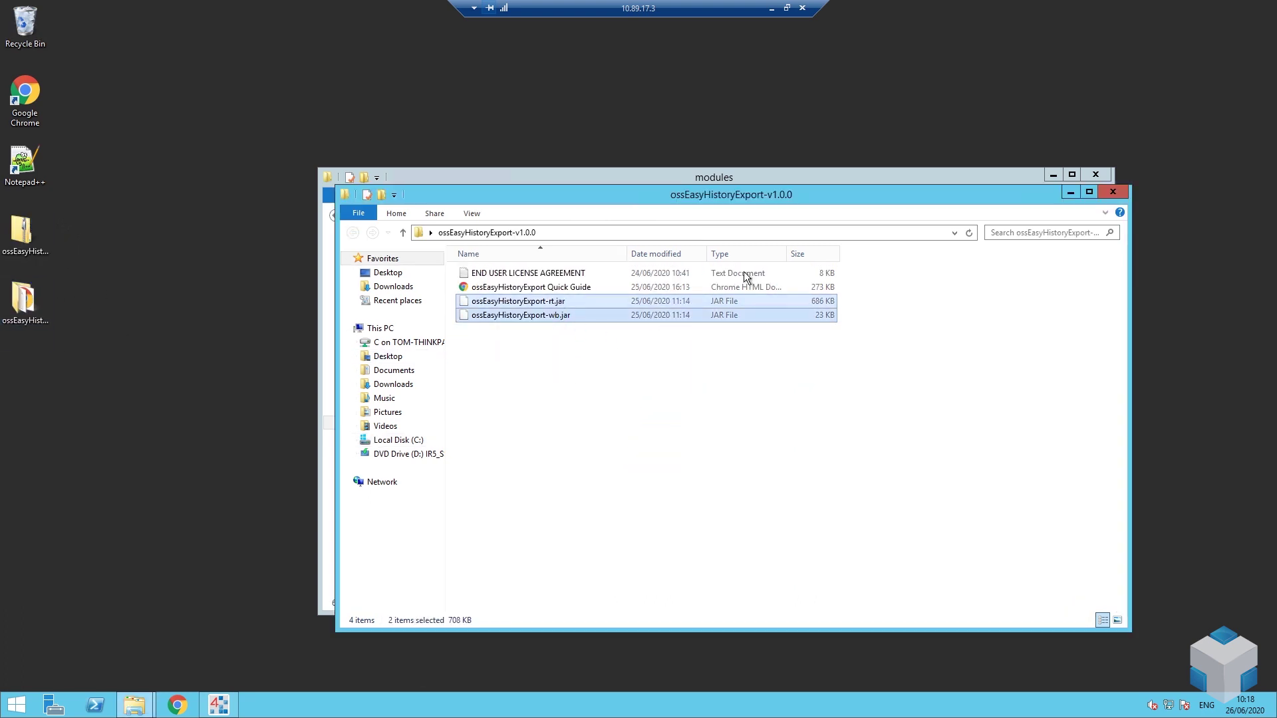
click(1104, 188)
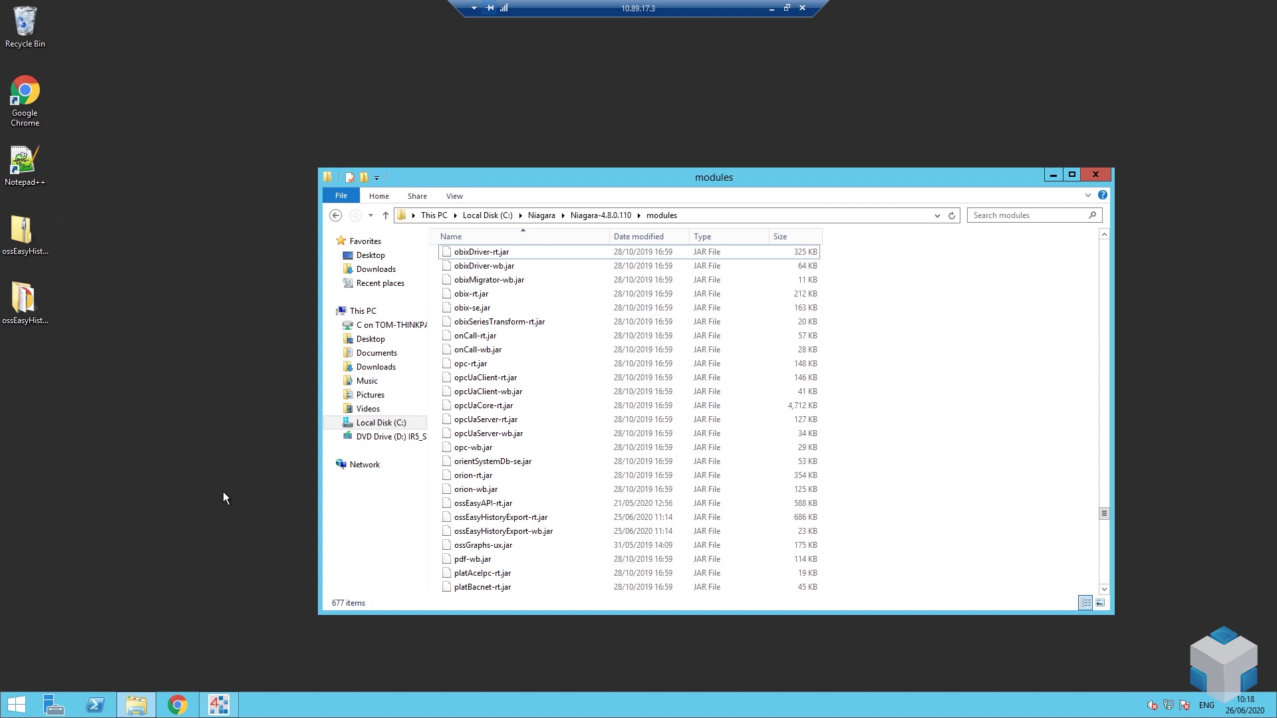
- Switch to Niagara Workbench, expand the ossDemoSupervisor station's Config node and open the ossEasyHistoryExport palette
click(216, 708)
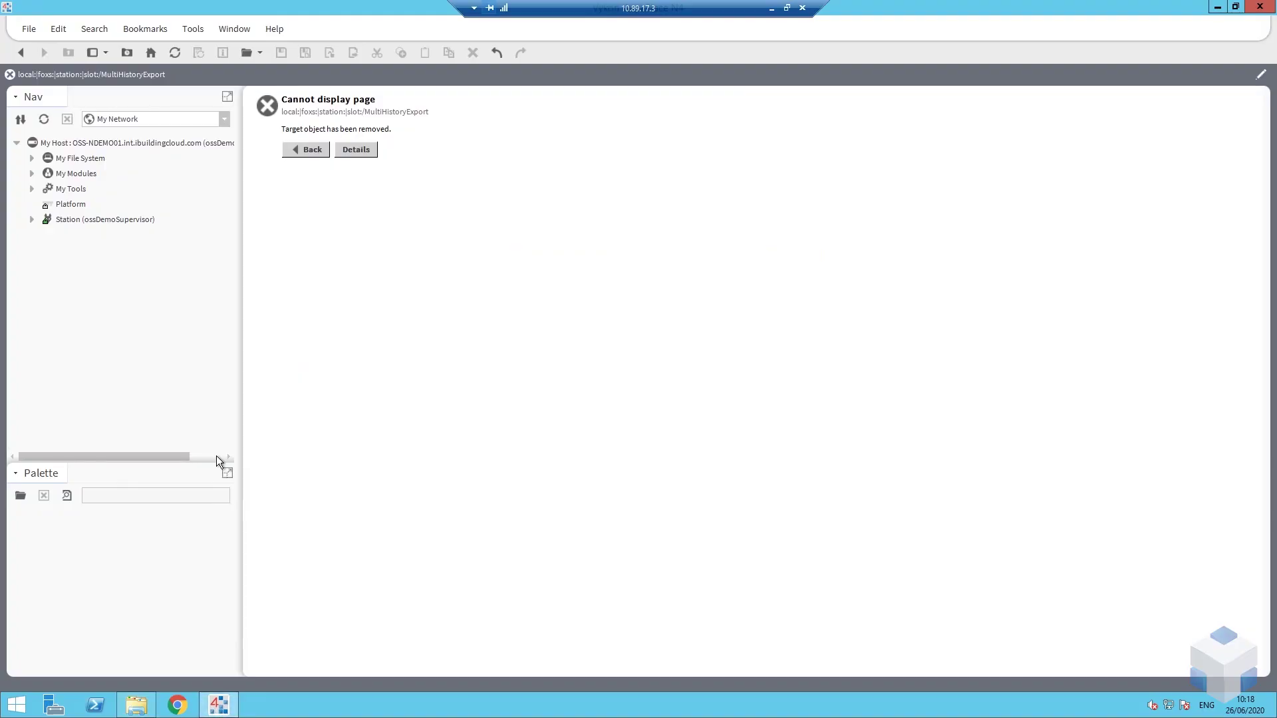
click(32, 218)
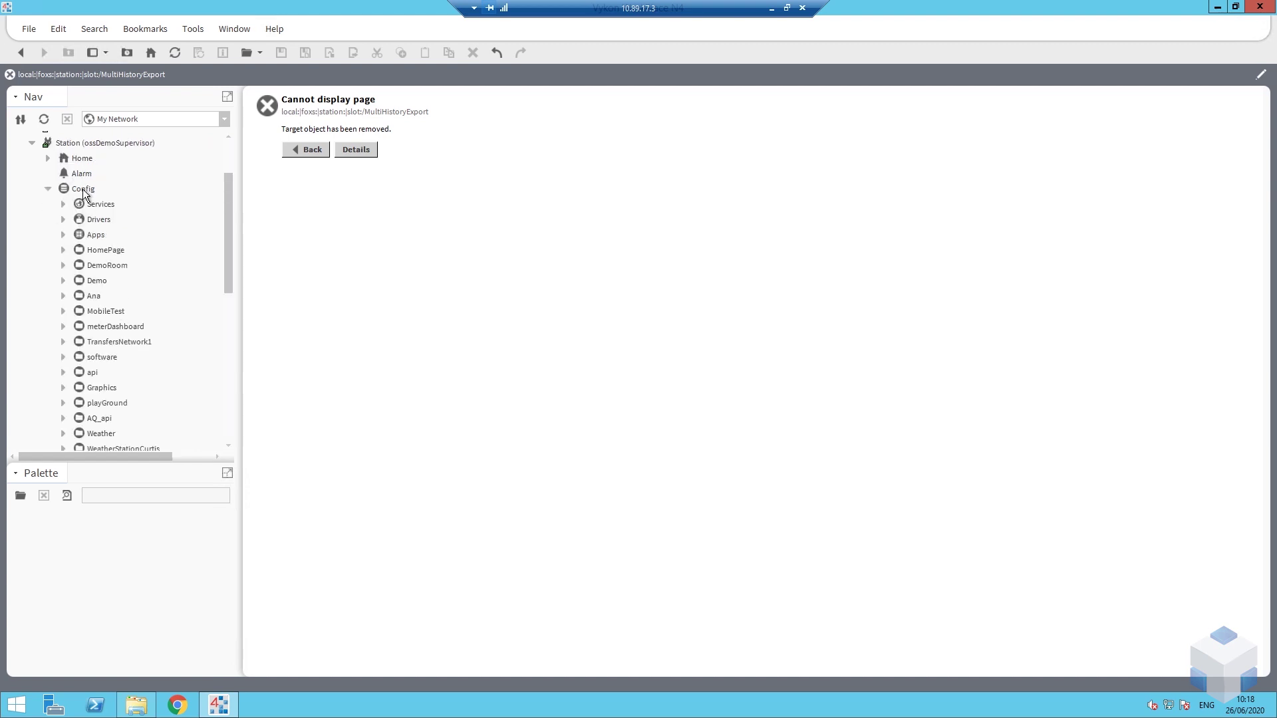
click(20, 497)
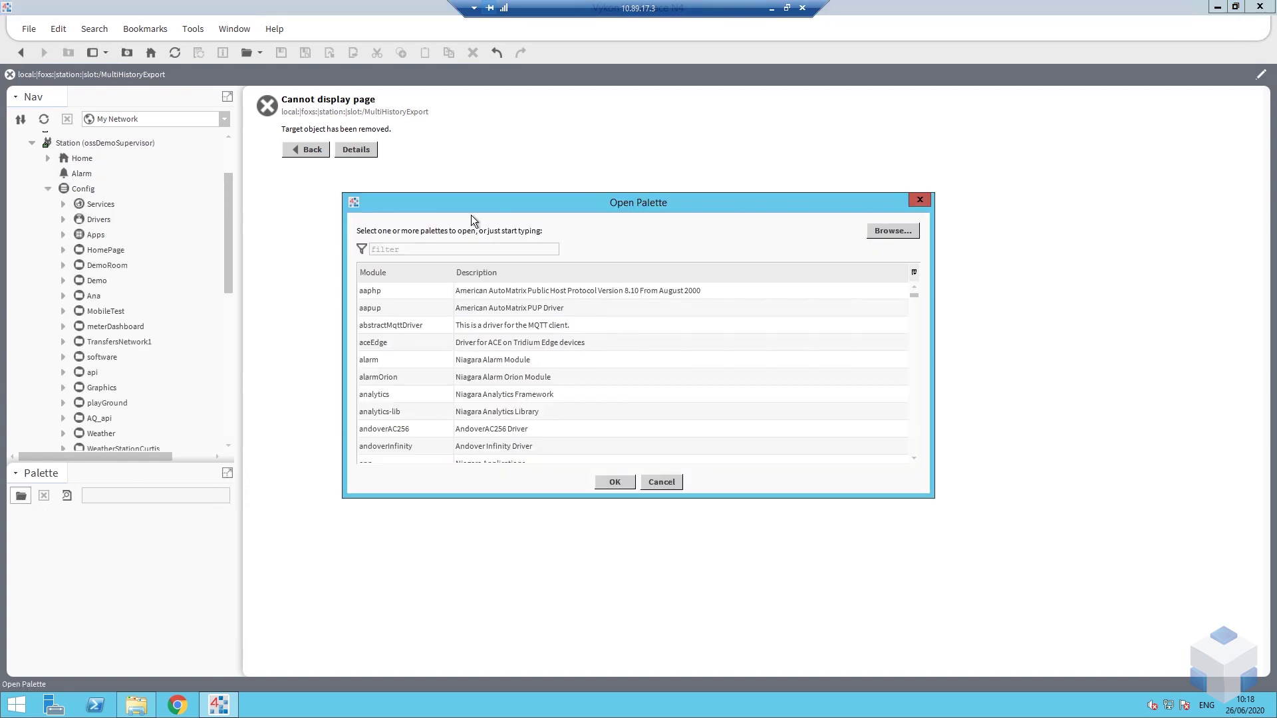
text(oss)
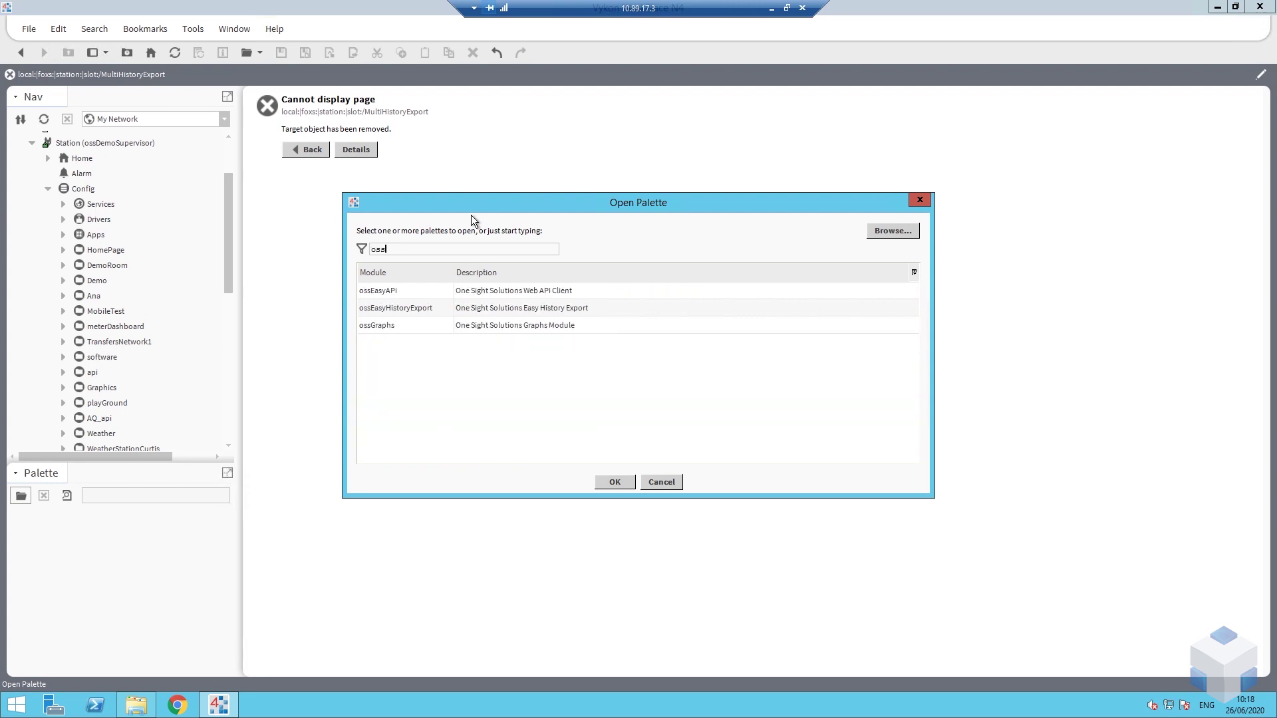
click(418, 311)
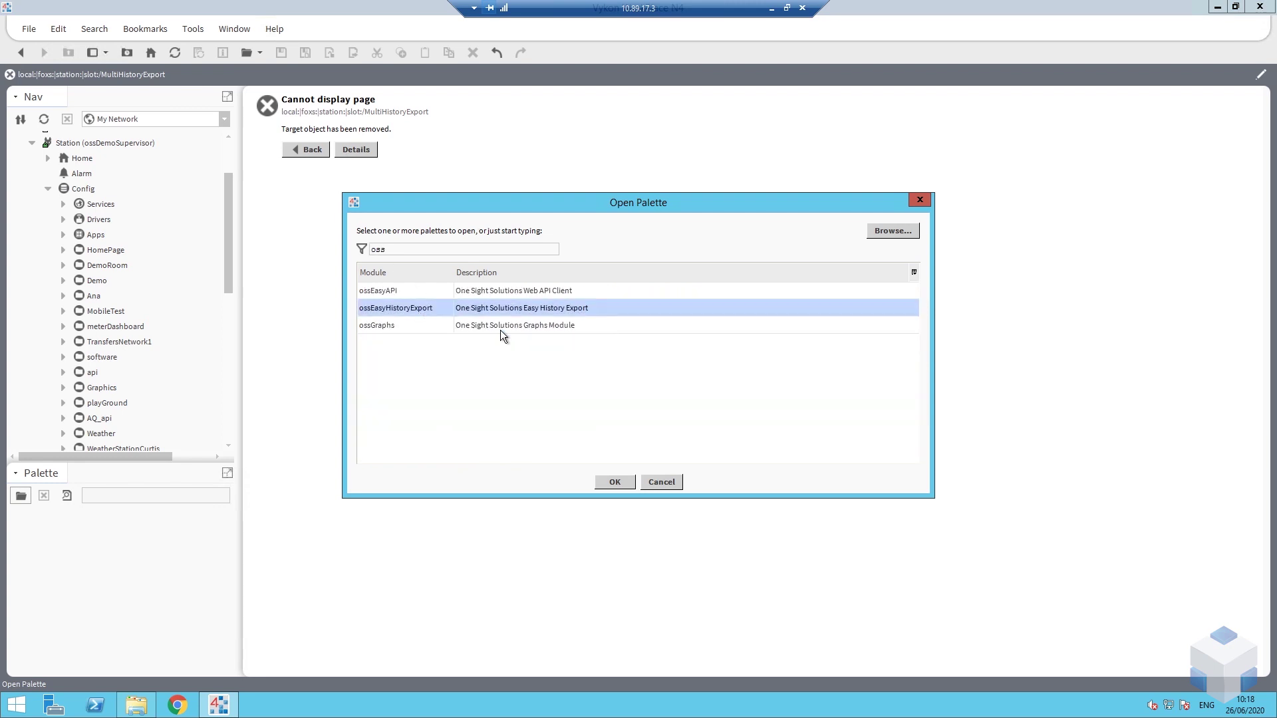
click(615, 482)
- Add MultiHistoryExport from the palette to the station's Config under its default name and open its property sheet
drag(74, 522, 87, 186)
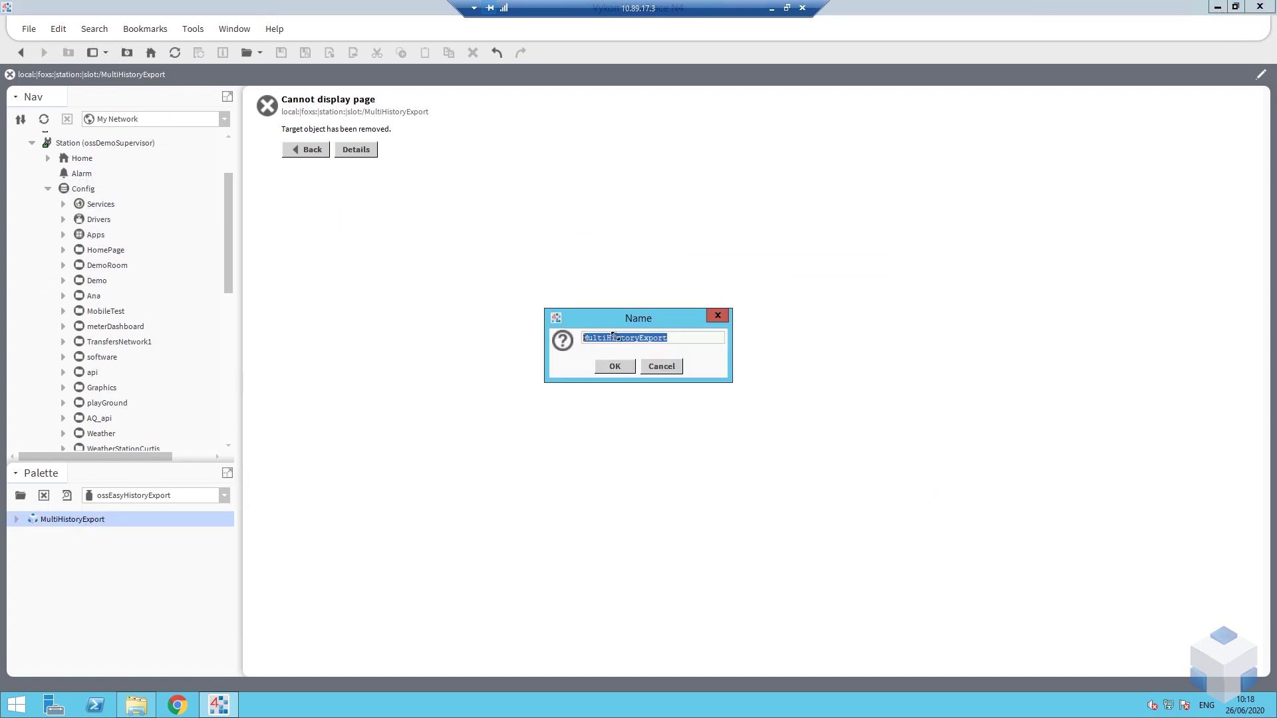
click(609, 365)
scroll(196, 285, down, 8)
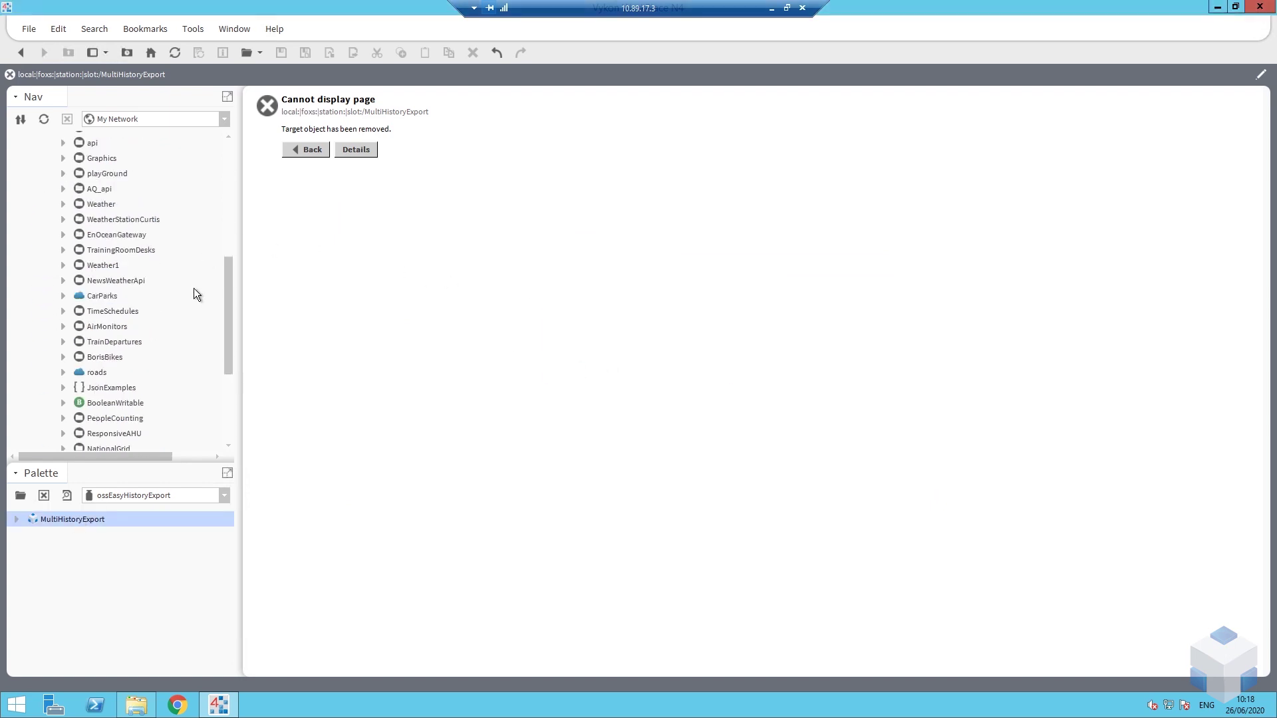
double_click(118, 387)
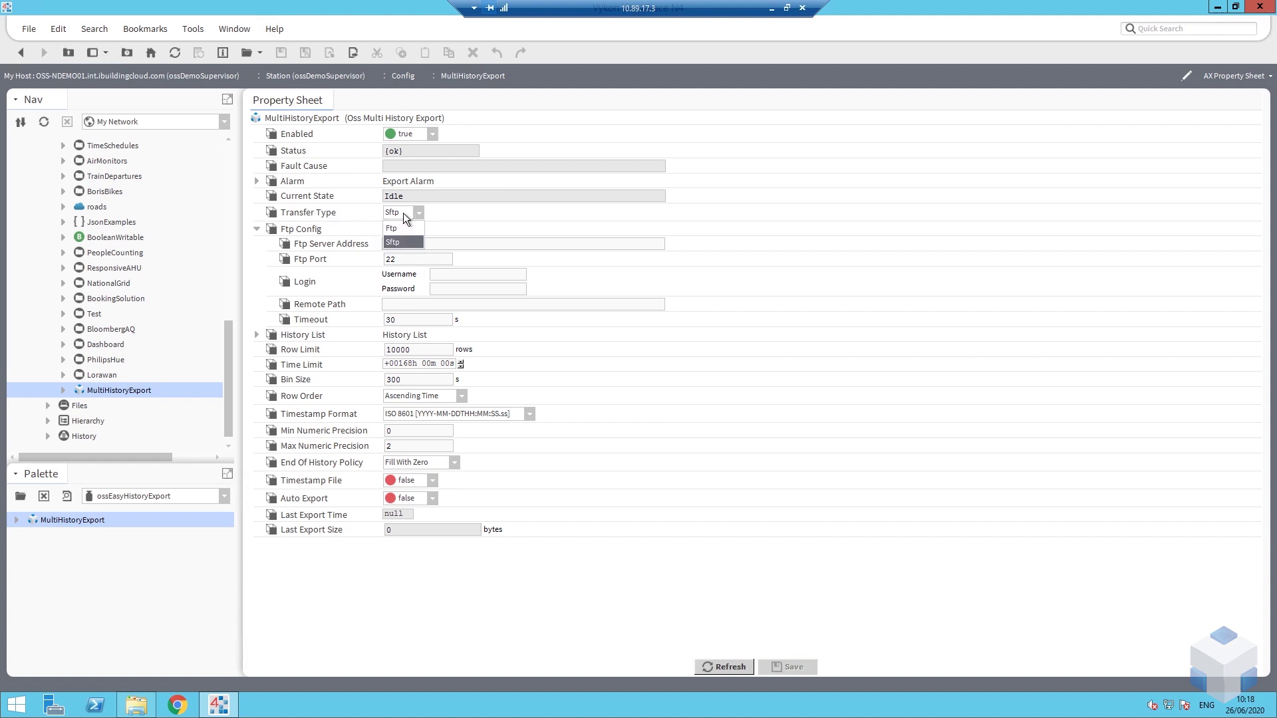
- Set the Transfer Type to Ftp, with server address energy.ibuildingcloud.com and port 21
click(402, 228)
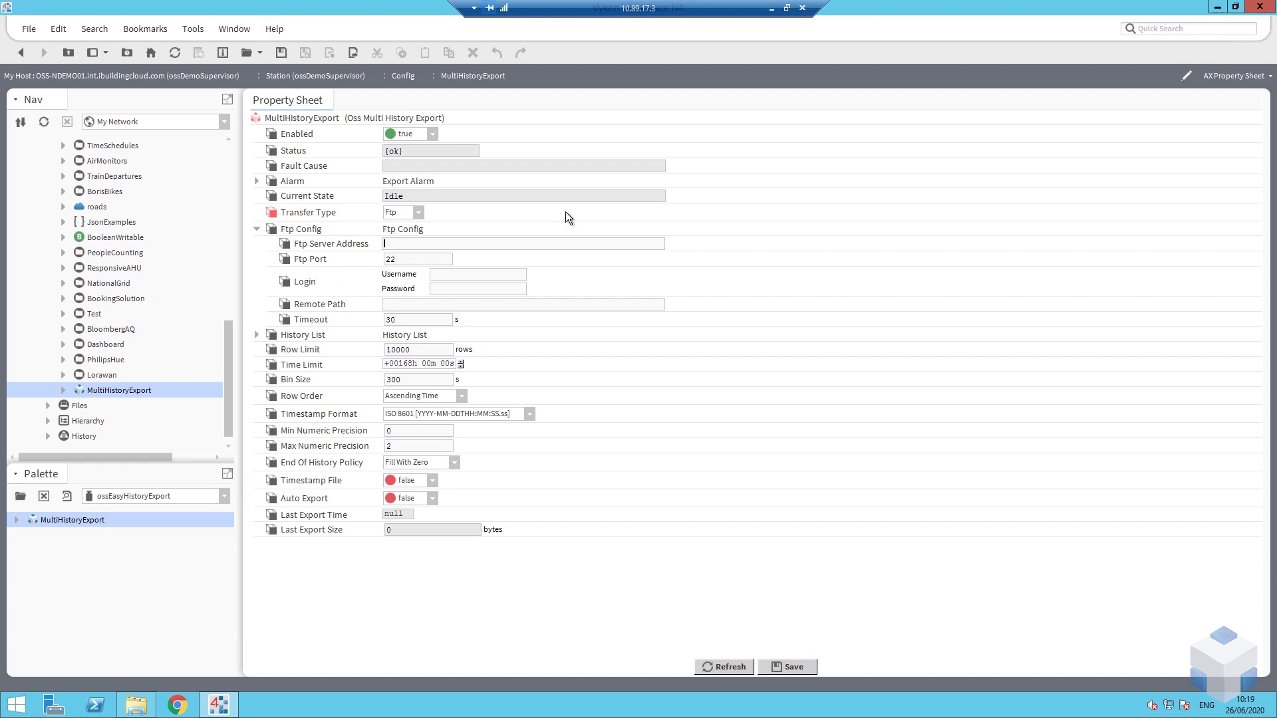
text(energy.ibuildingcloud.com)
click(432, 258)
key(BackSpace)
text(1)
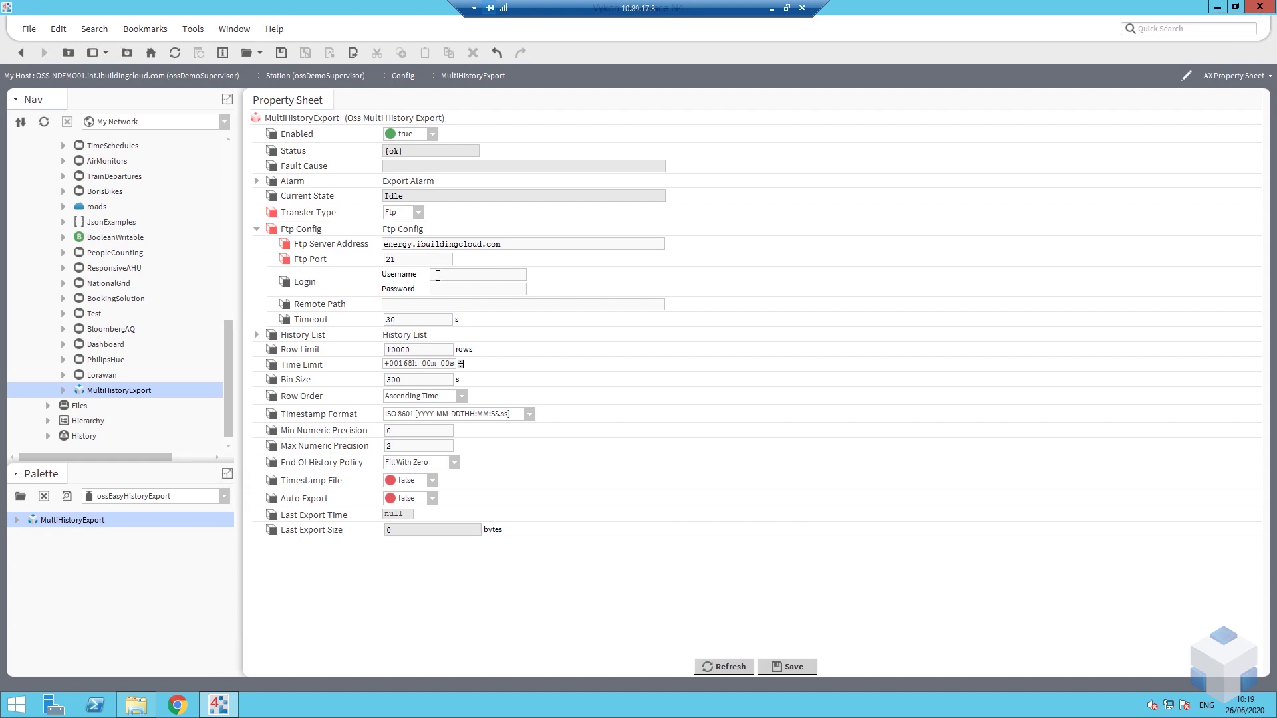
- Enter username historytest and the login password, set the Remote Path to meterdata.csv, and save the FTP settings
text(historytest)
key(Tab)
text(***********)
click(609, 308)
text(meterdata.csv)
click(426, 325)
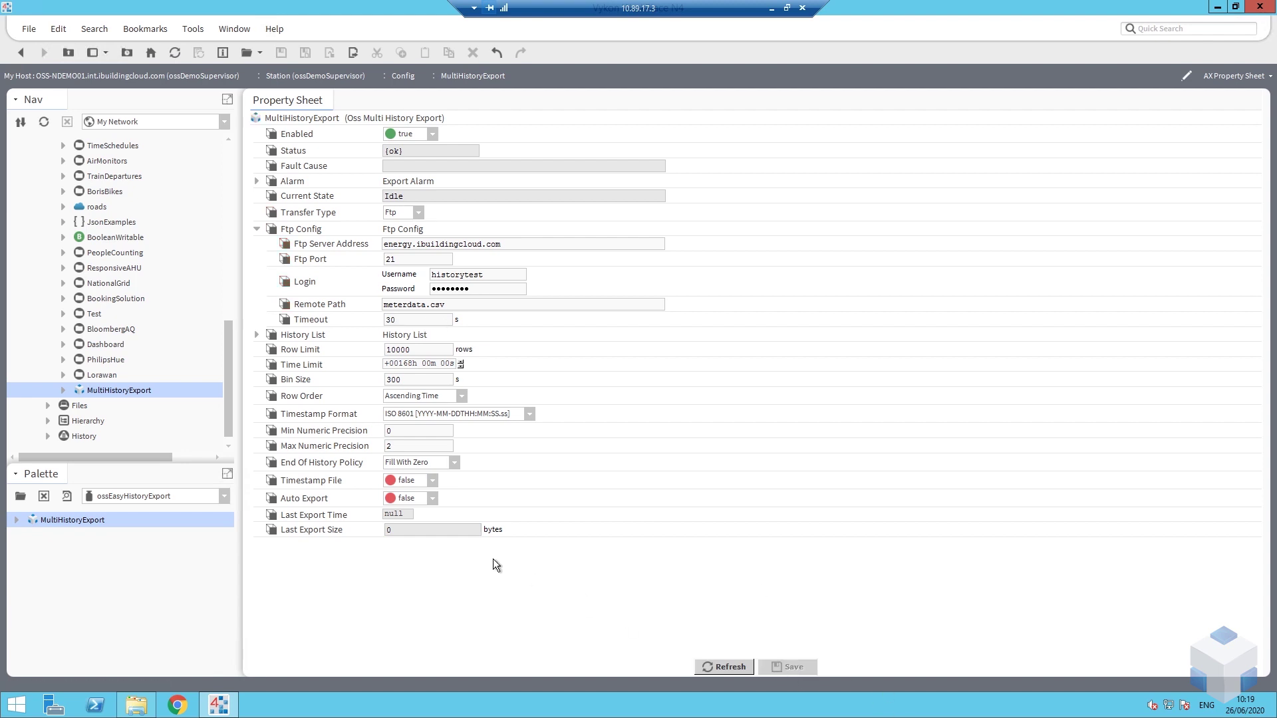
- Open the History List of MultiHistoryExport and discover the station's available histories
double_click(301, 335)
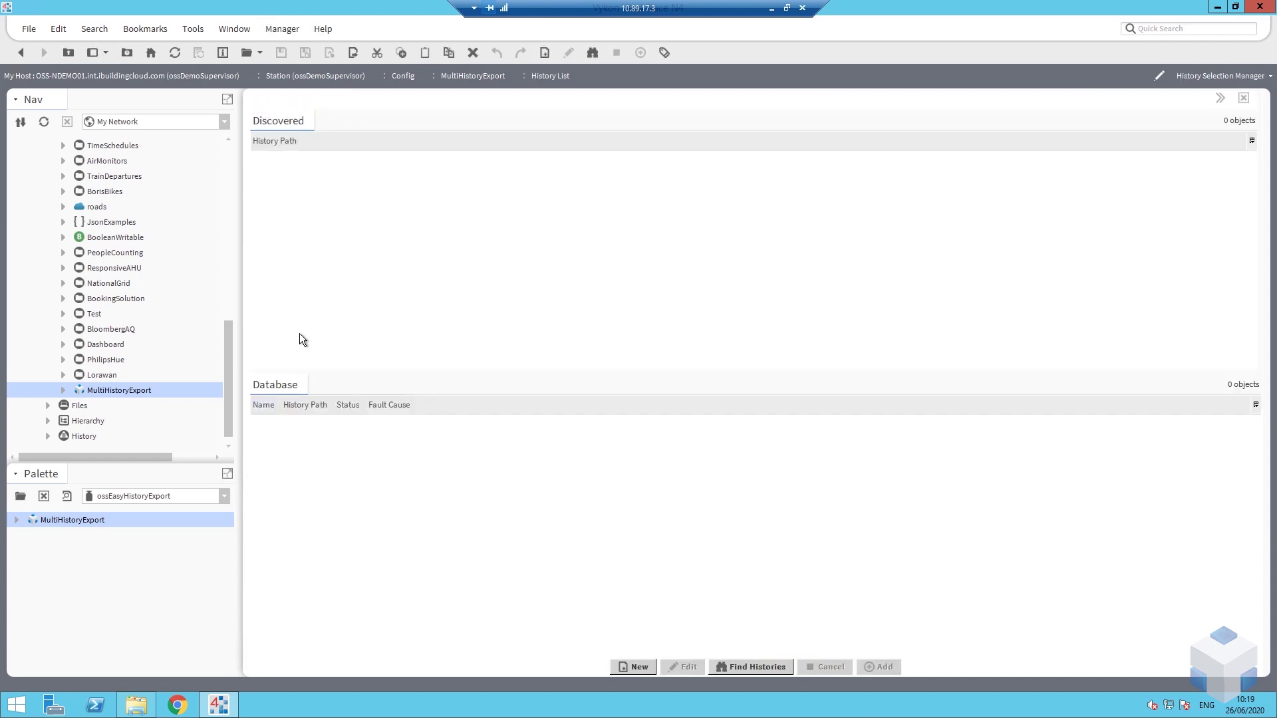
click(747, 663)
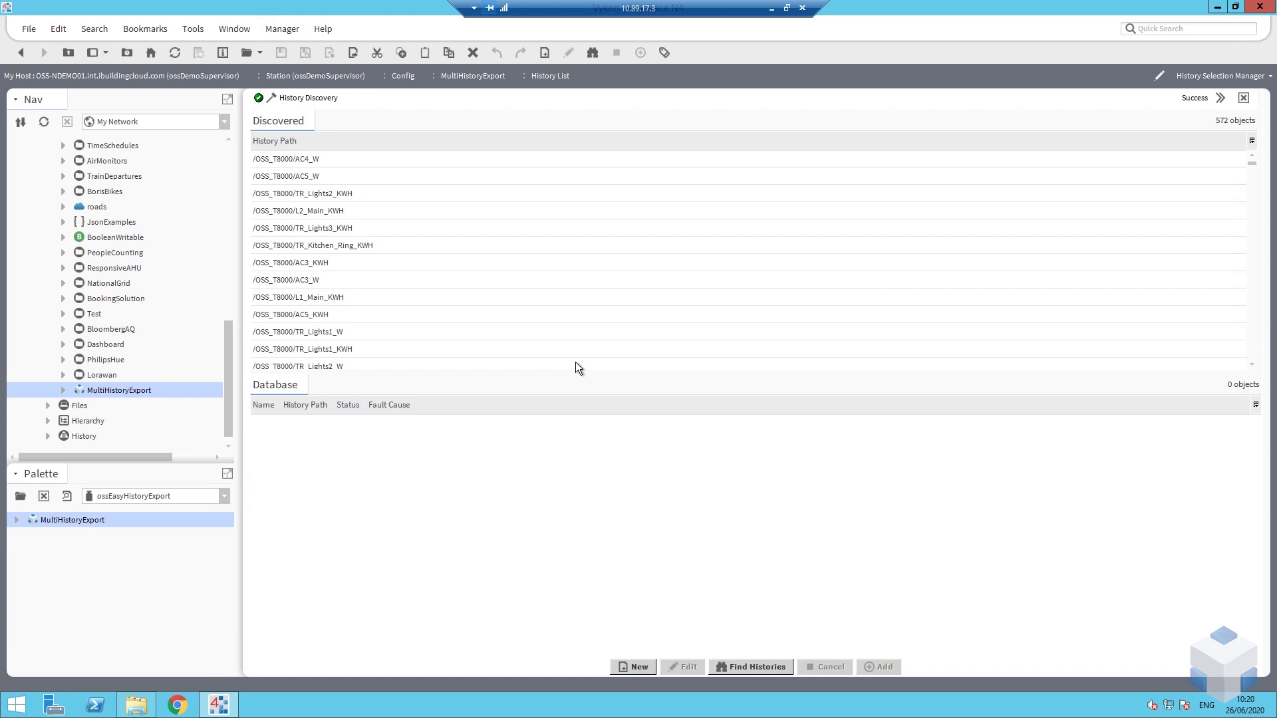
click(395, 178)
shift+click(409, 331)
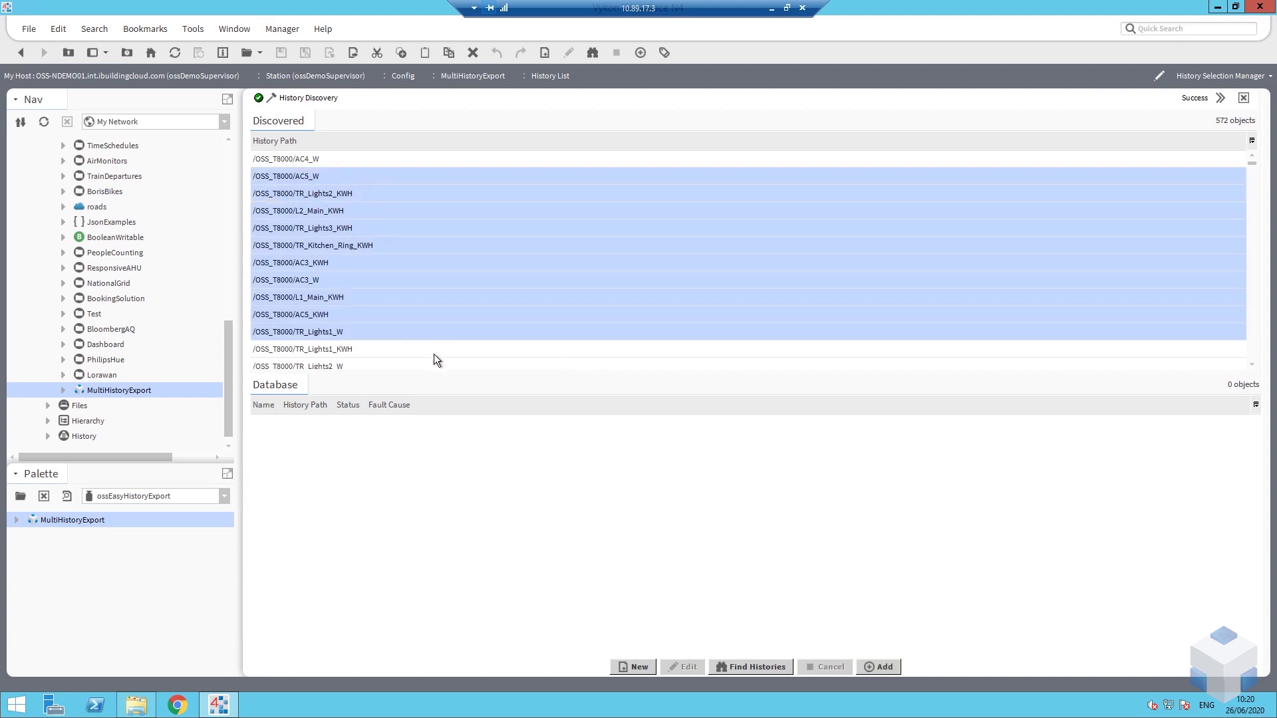
click(424, 352)
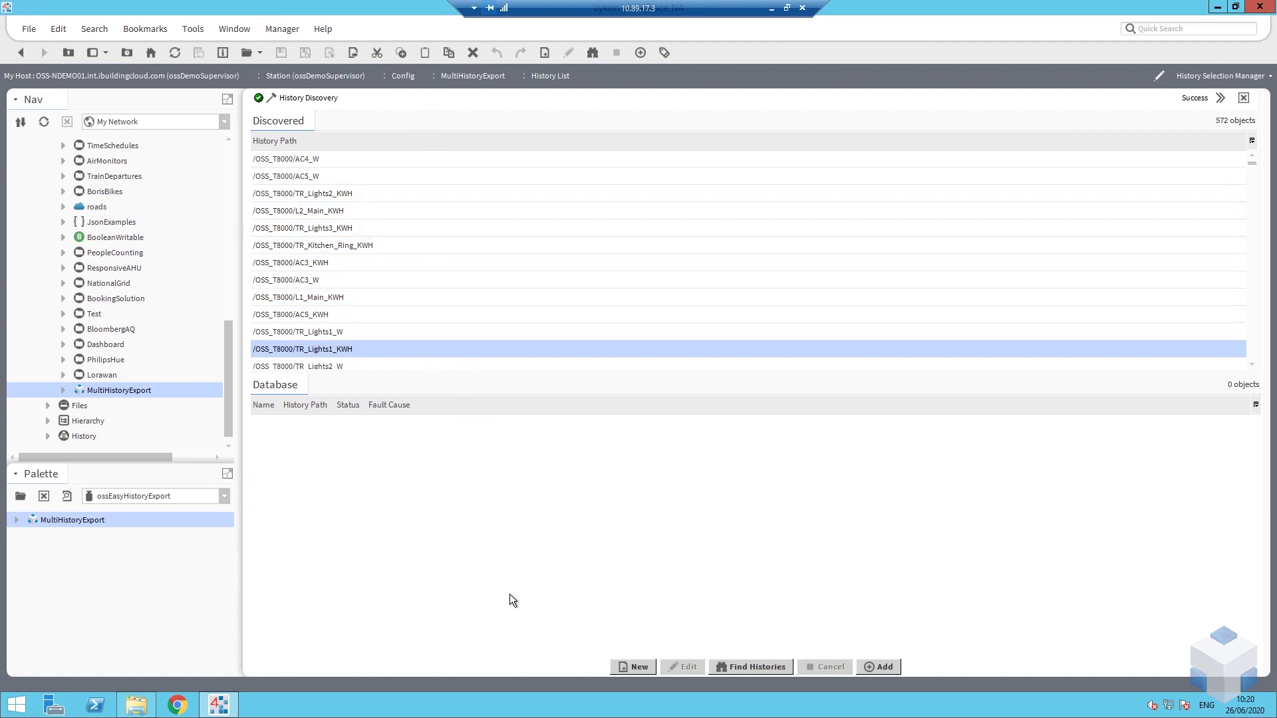
click(376, 201)
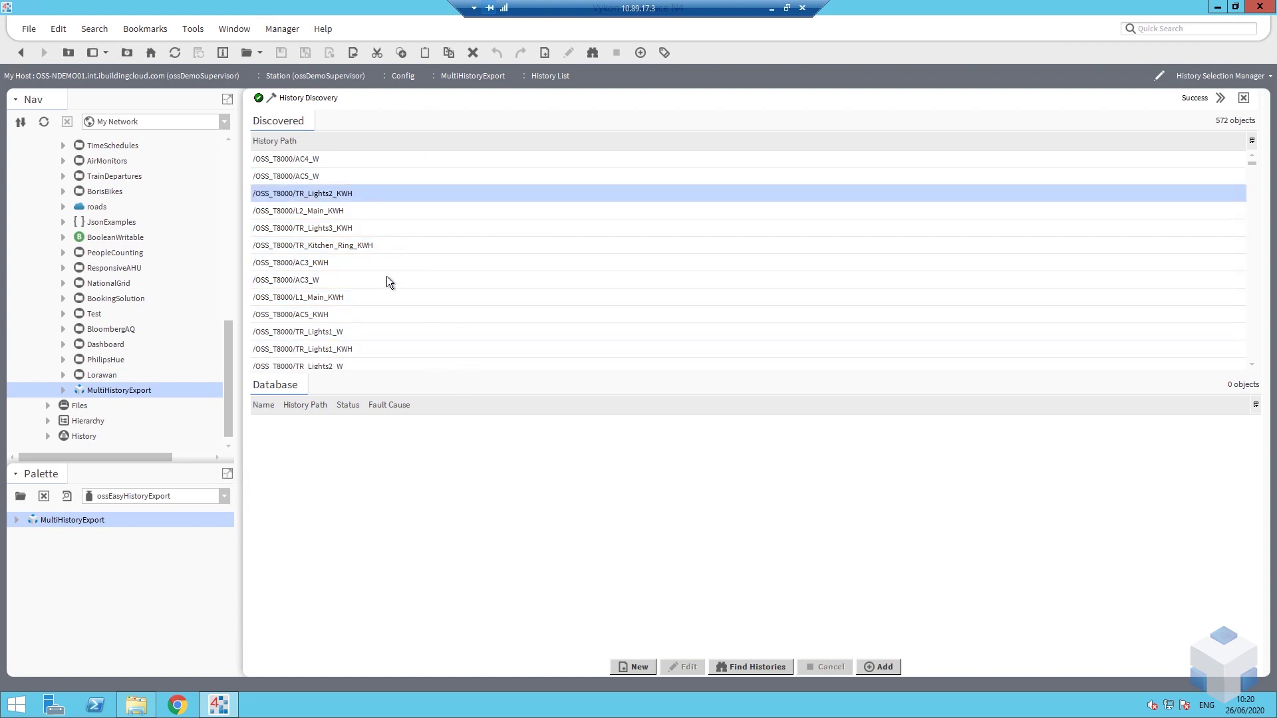
ctrl+click(392, 314)
ctrl+click(398, 245)
ctrl+click(396, 351)
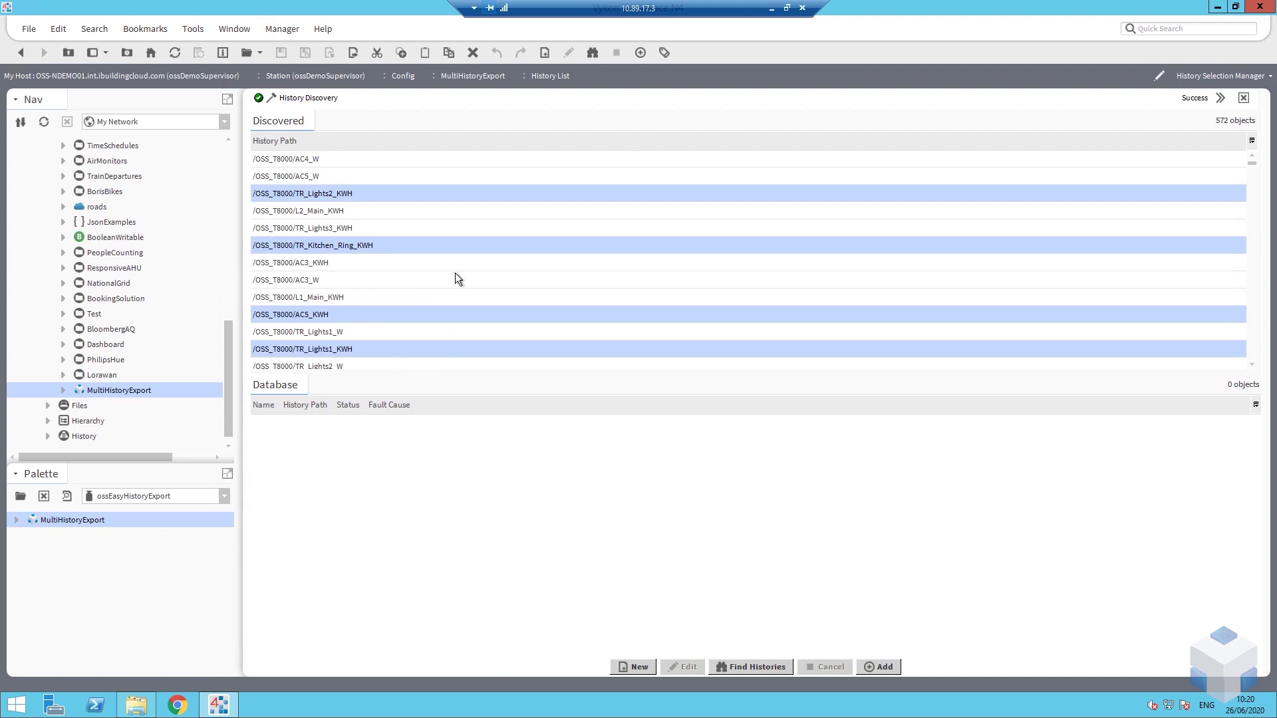
click(457, 279)
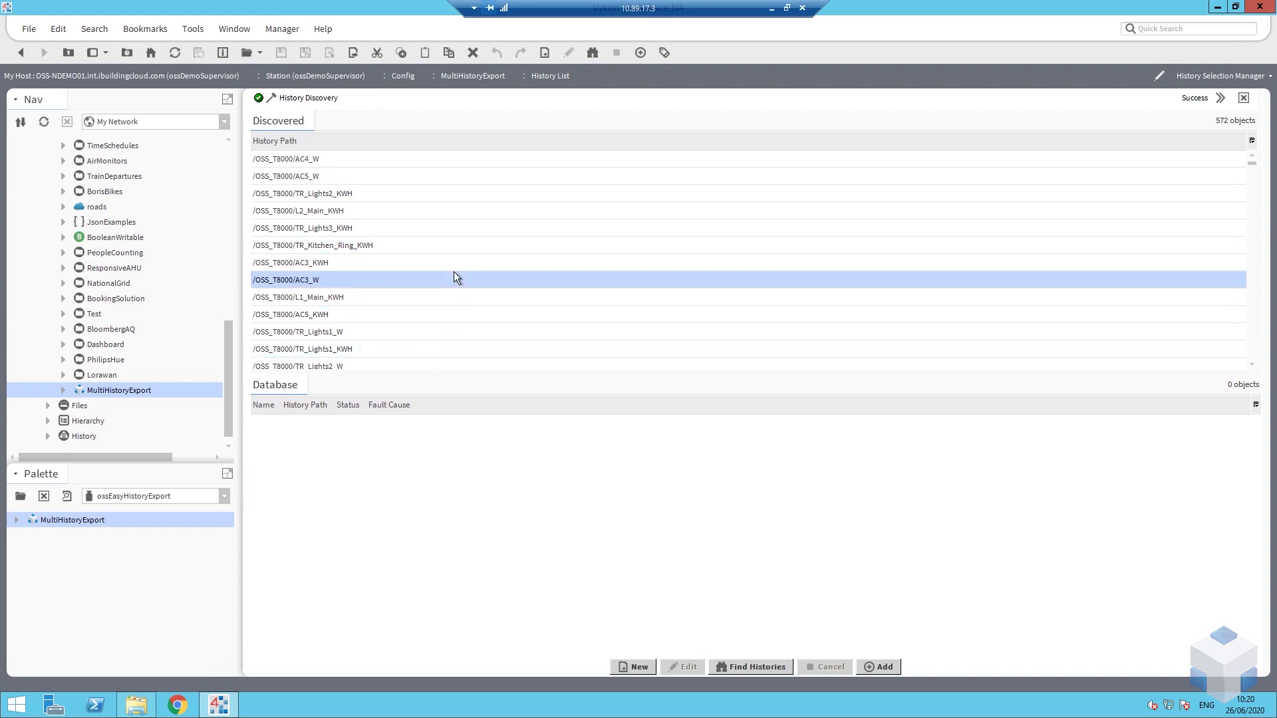
- Add the OSS_T8000 histories TR_Lights2_KWH, L2_Main_KWH, TR_Lights3_KWH, TR_Kitchen_Ring_KWH, AC3_KWH, L1_Main_KWH and TR_Lights1_KWH to the export database
click(371, 193)
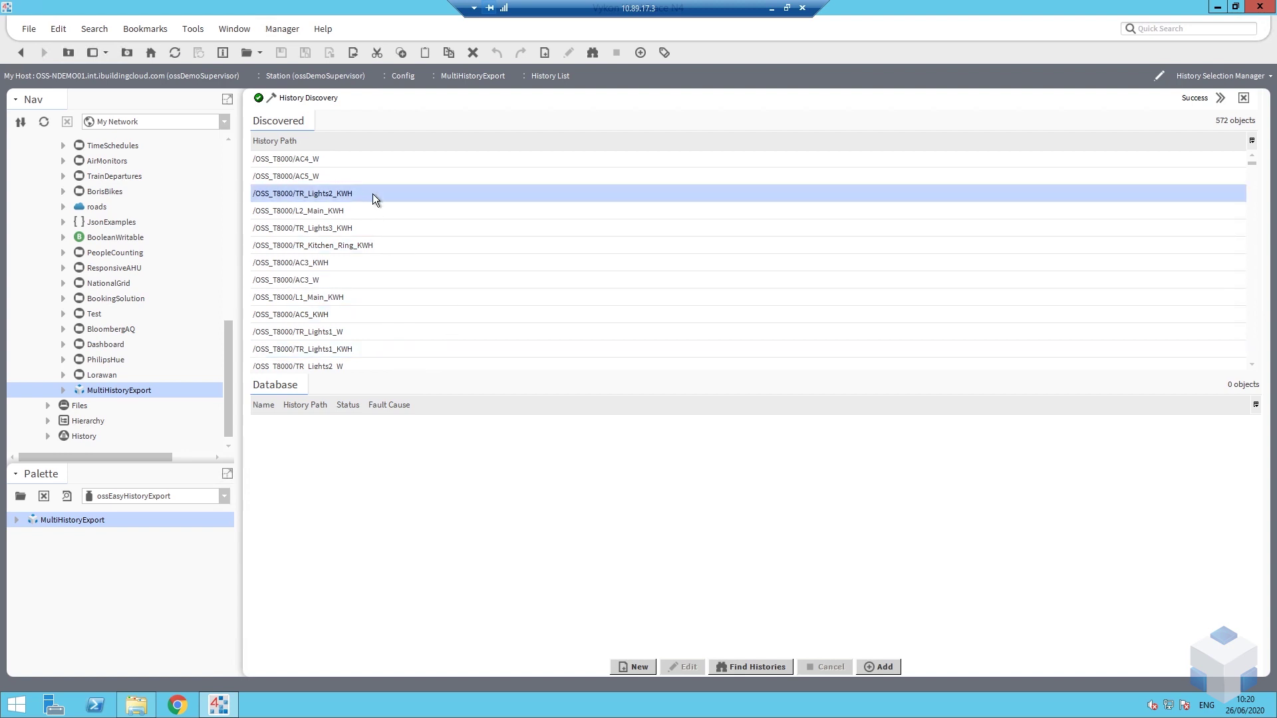
ctrl+click(342, 210)
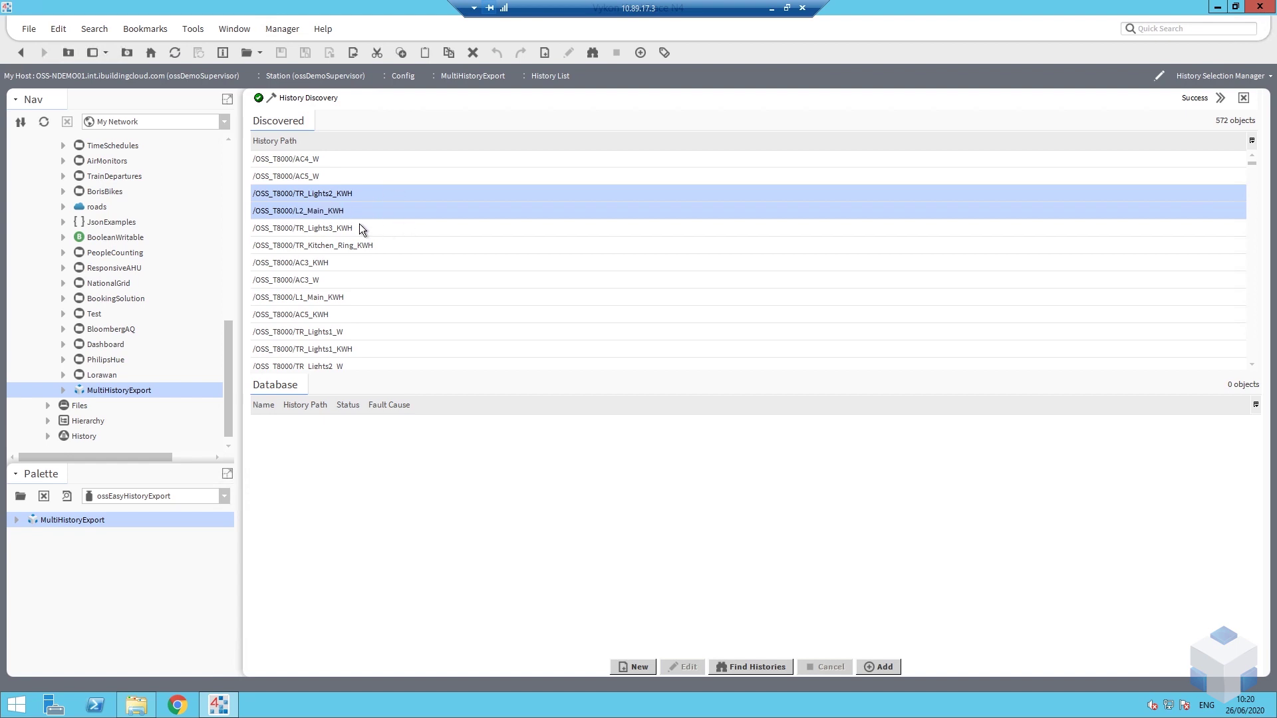
ctrl+click(359, 226)
ctrl+click(385, 244)
ctrl+click(322, 262)
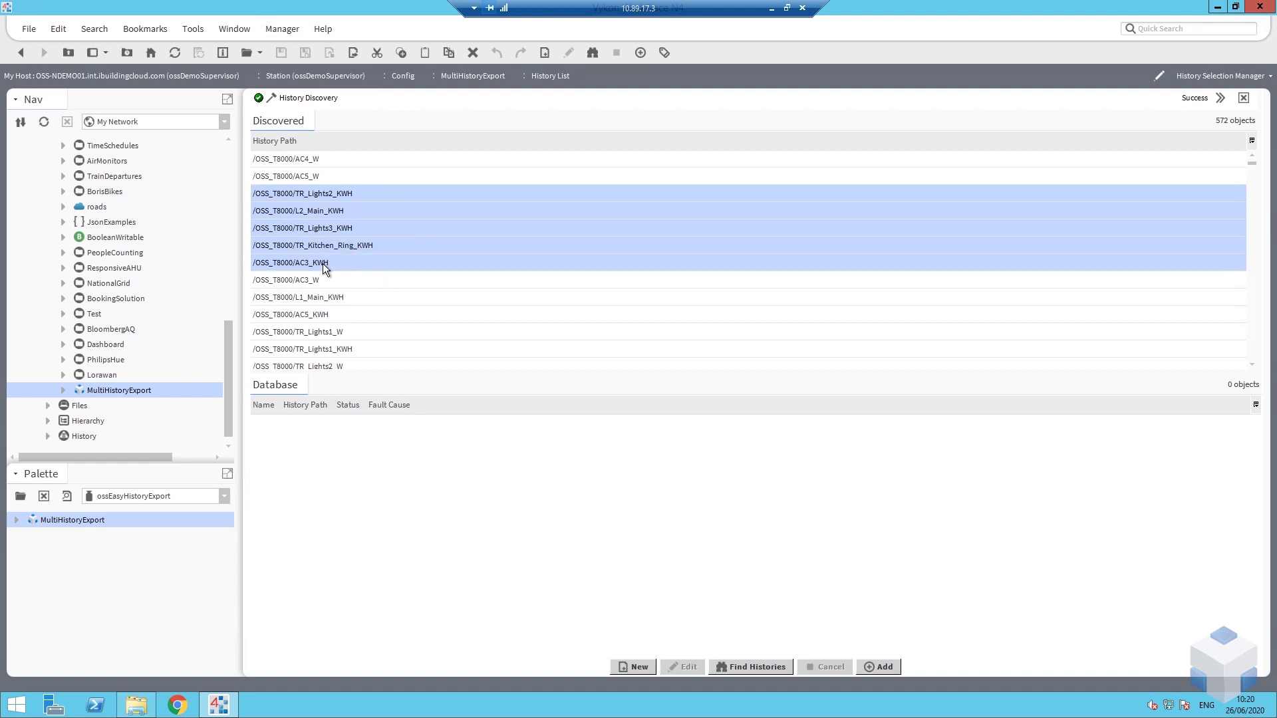
ctrl+click(364, 297)
ctrl+click(366, 348)
drag(419, 245, 432, 487)
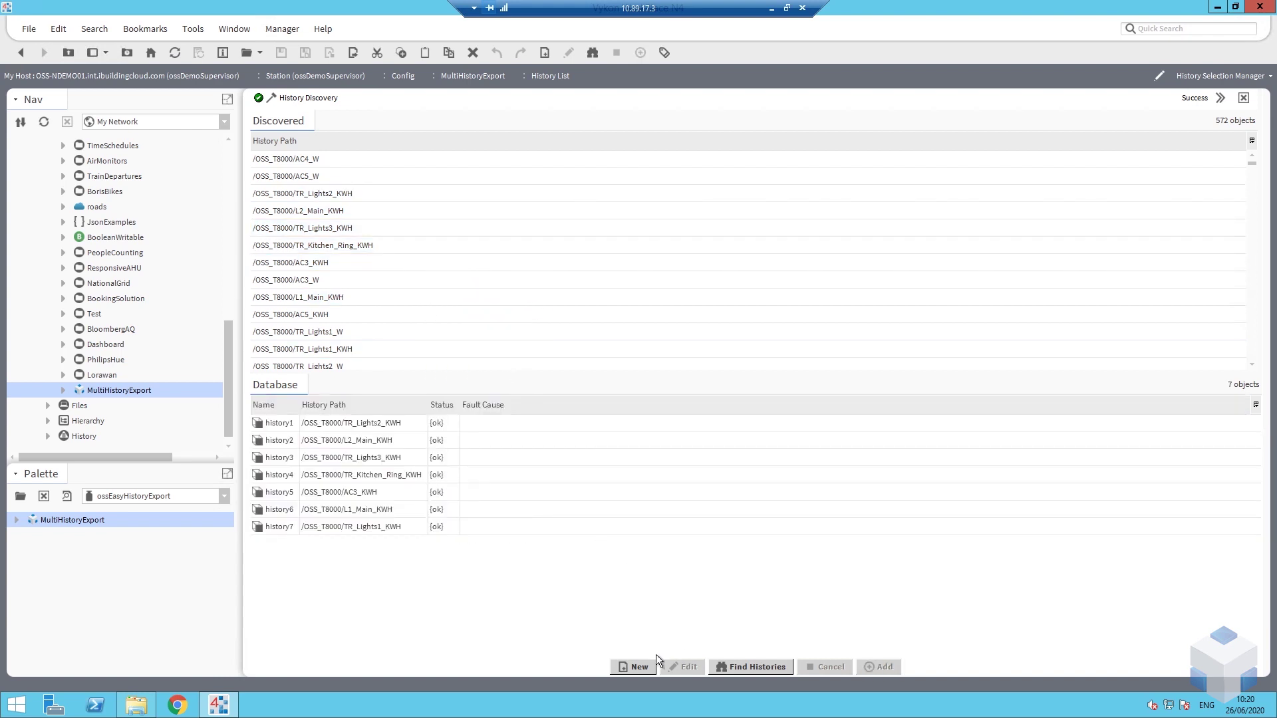
- Return to the MultiHistoryExport property sheet and check the entries under History List
double_click(144, 388)
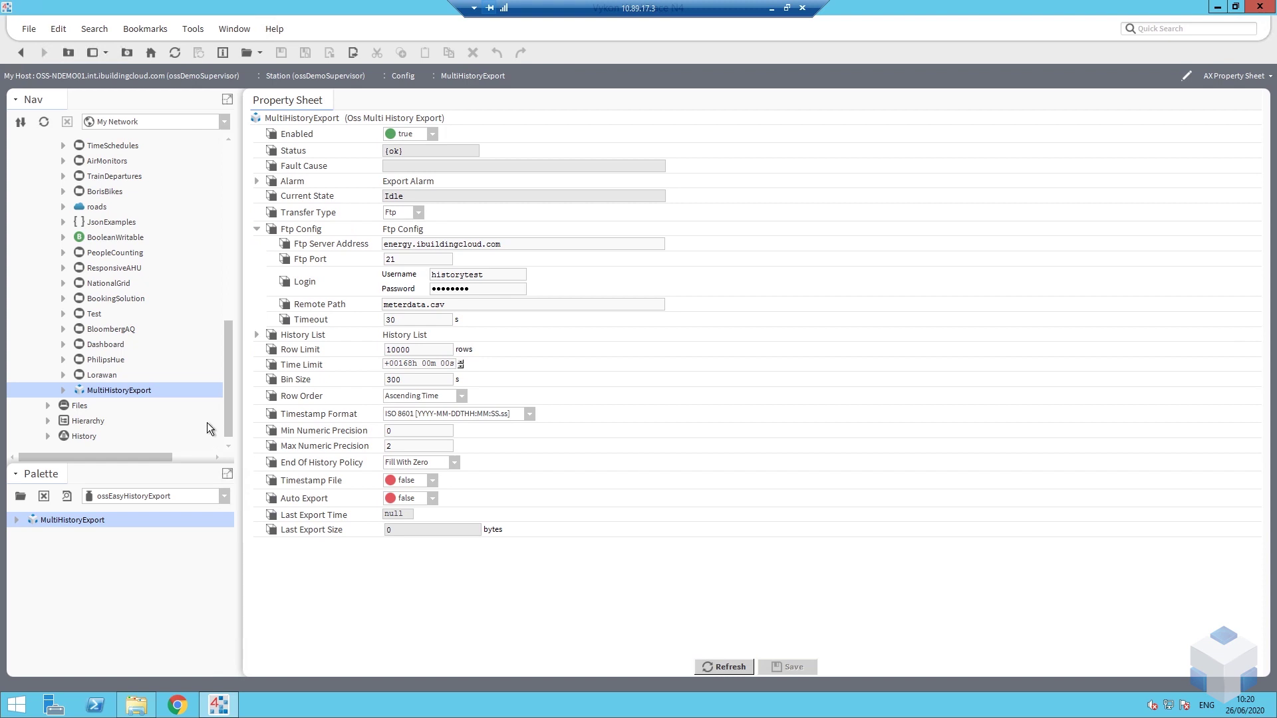
click(257, 334)
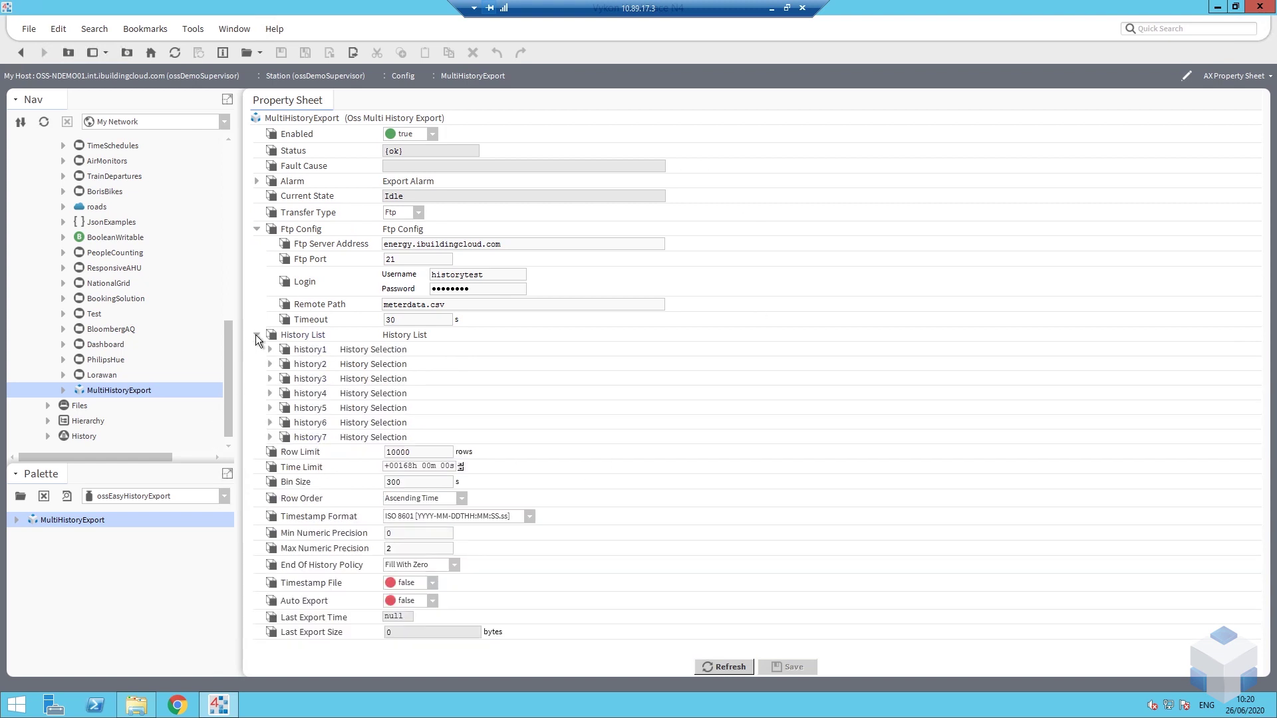
click(257, 336)
click(431, 352)
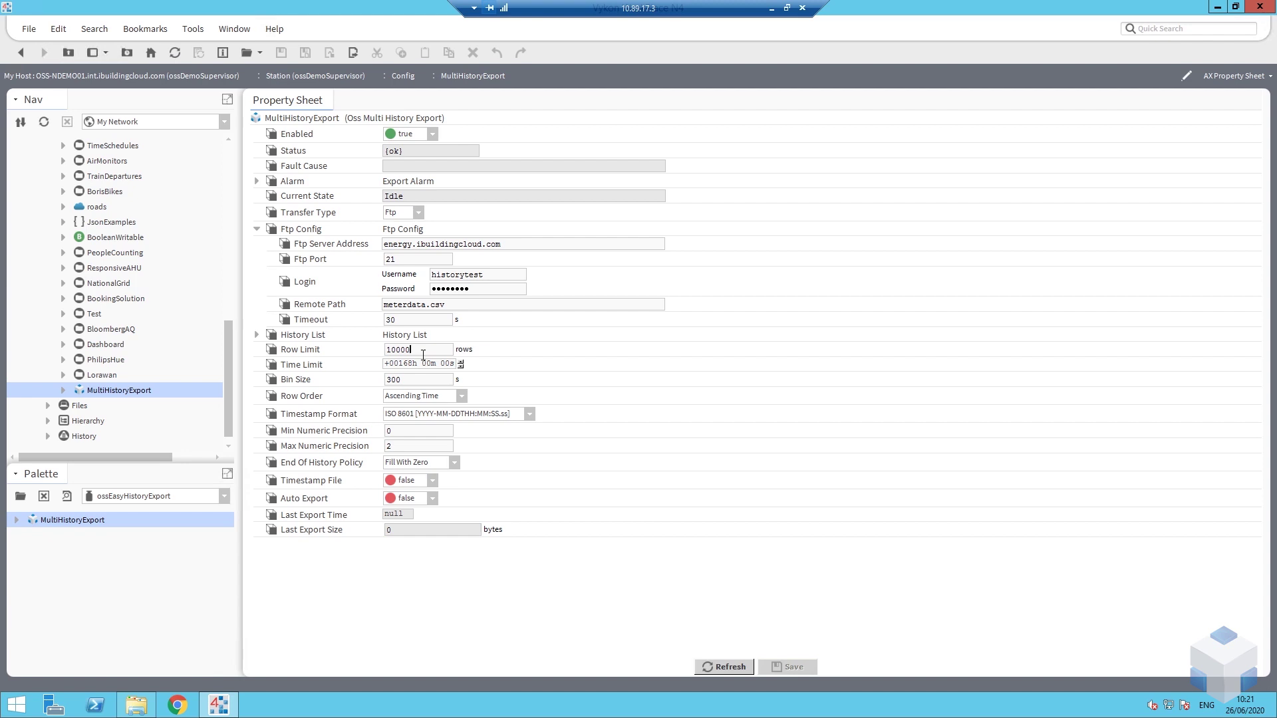
click(423, 350)
text(0000000)
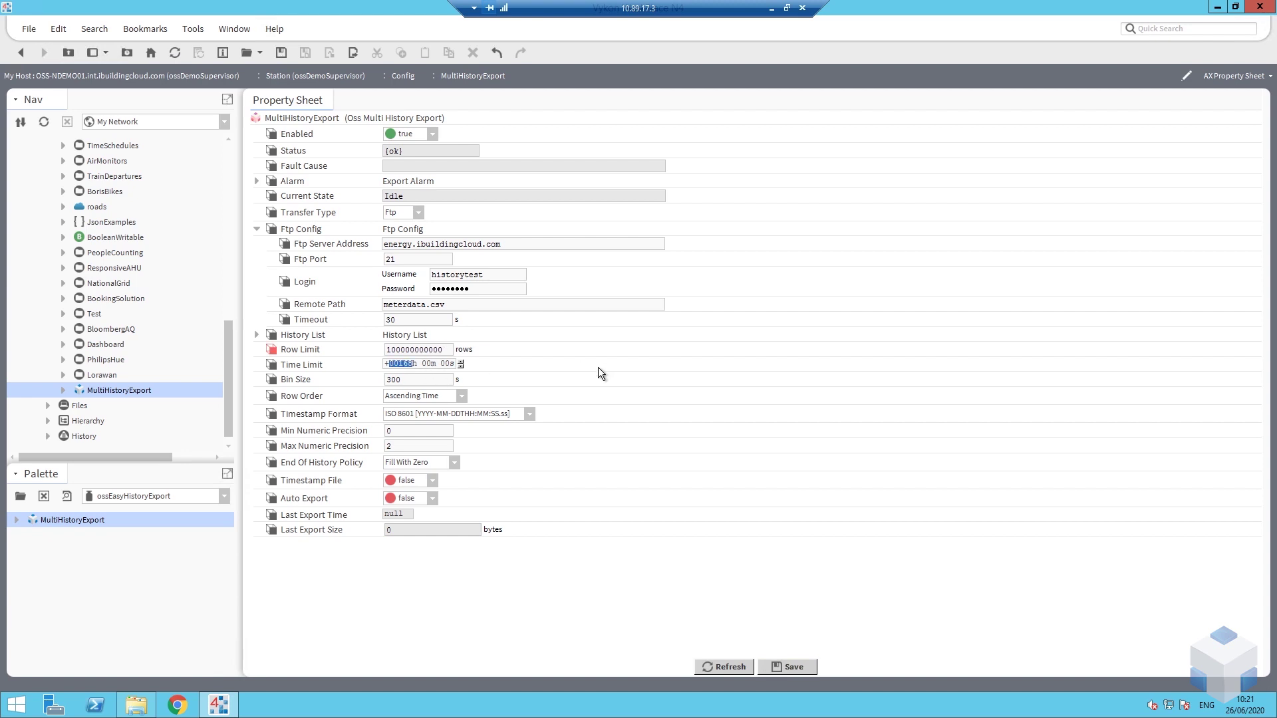
text(24)
click(533, 411)
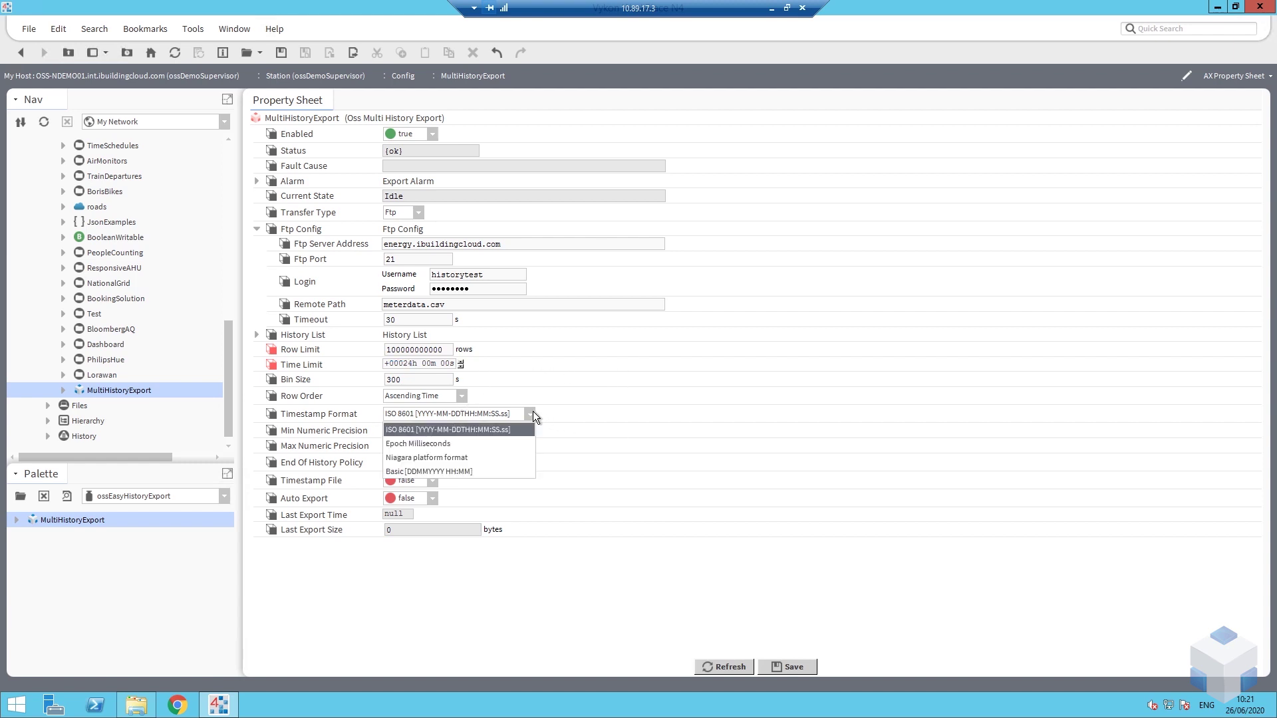
click(482, 471)
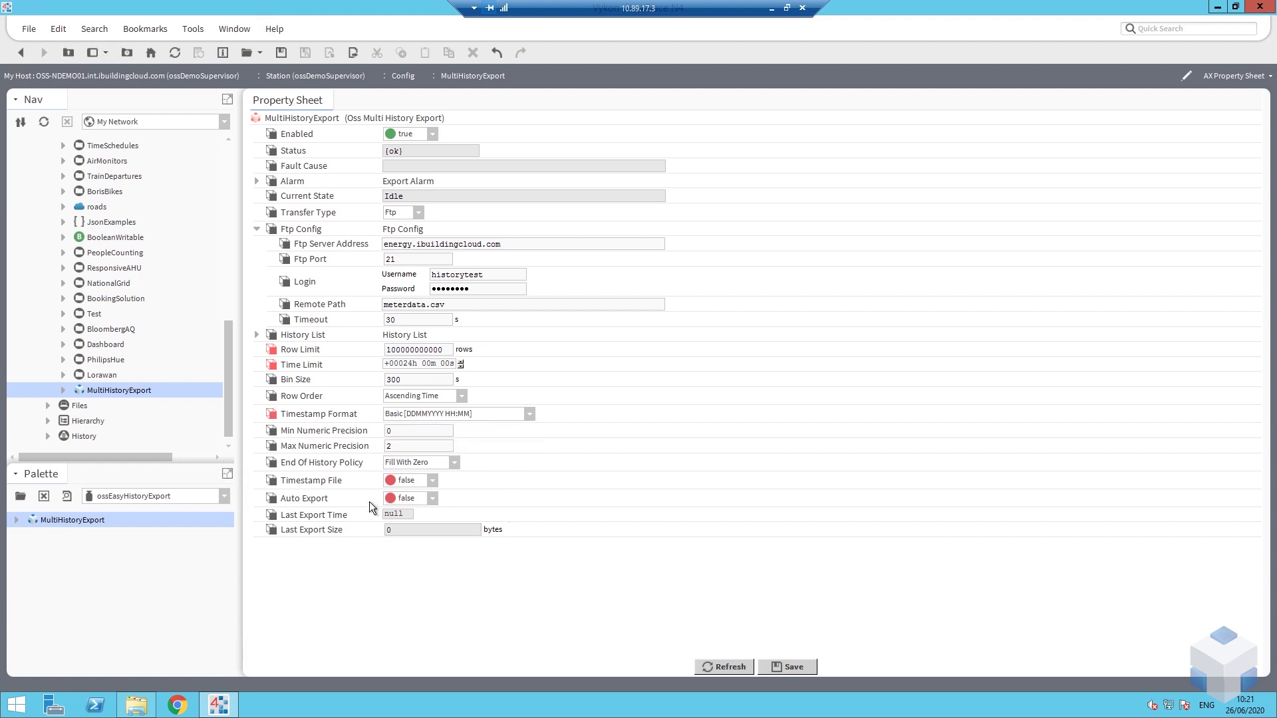
- Set Timestamp File and Auto Export to true, then refresh the property sheet and save the changes
click(417, 508)
click(431, 498)
click(415, 528)
click(175, 53)
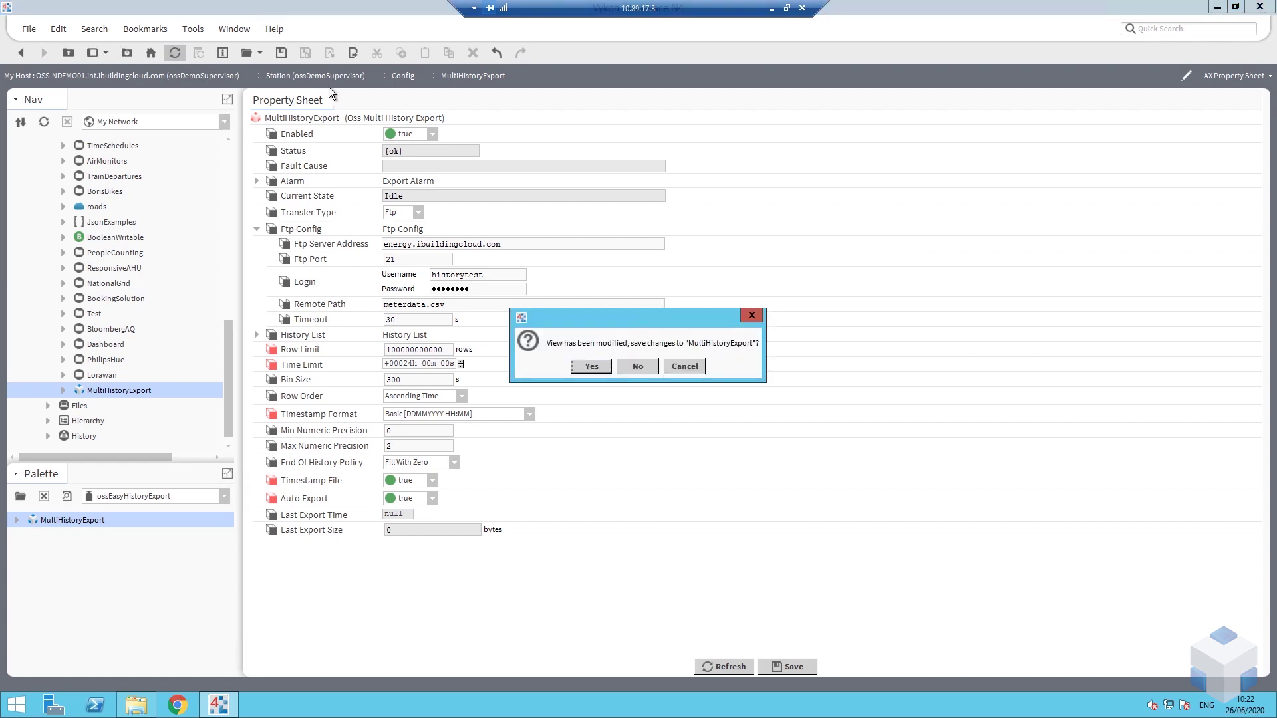
click(591, 366)
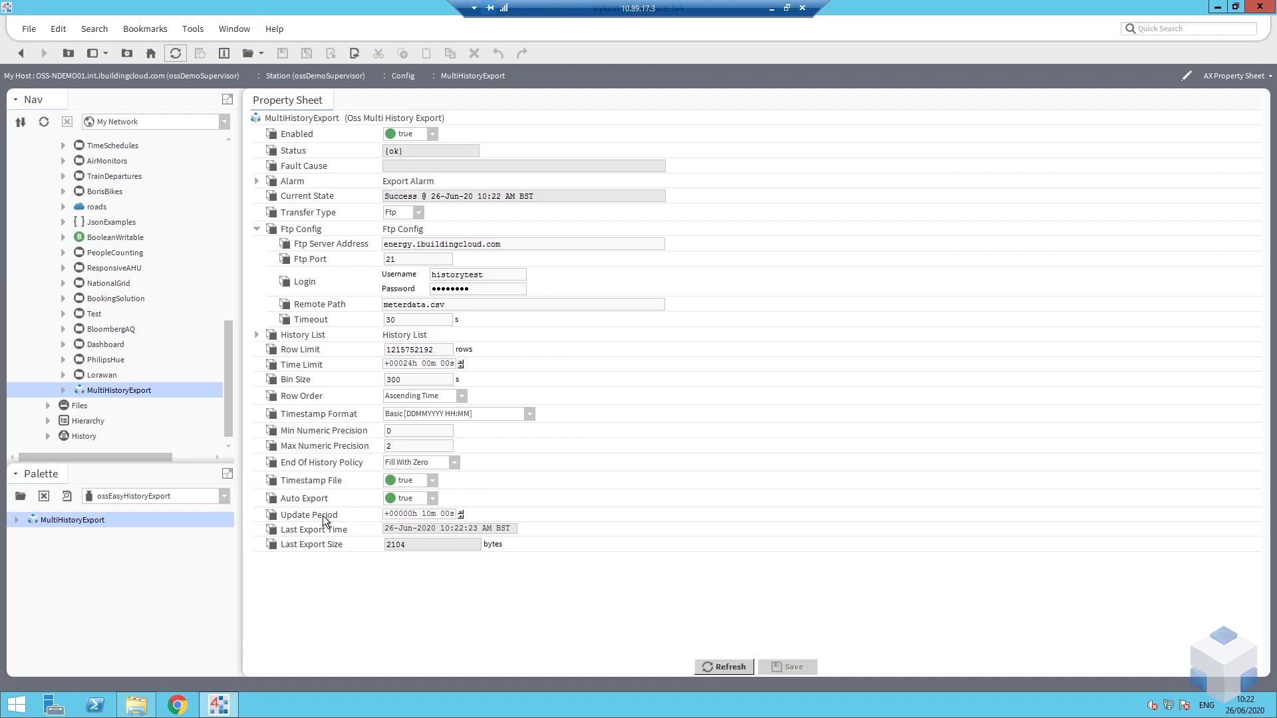
- Set the MultiHistoryExport Update Period to 24 hours and save the change
click(409, 513)
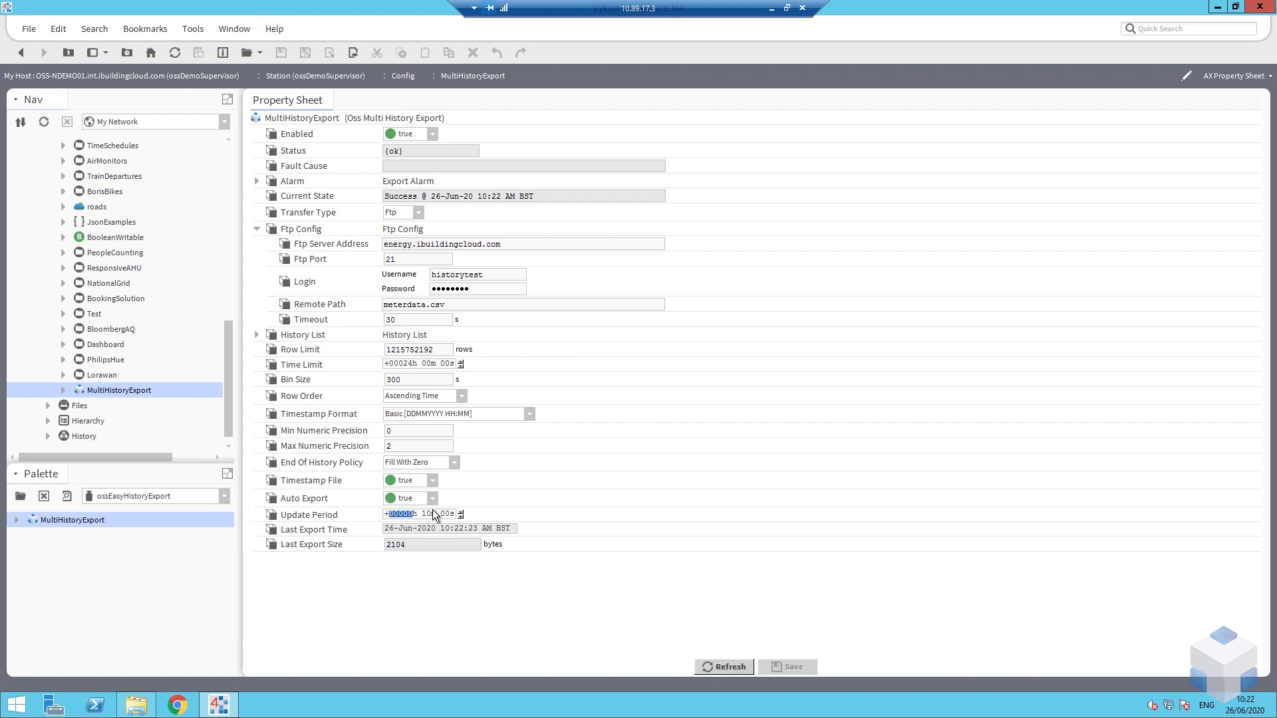
text(24)
click(804, 671)
right_click(326, 118)
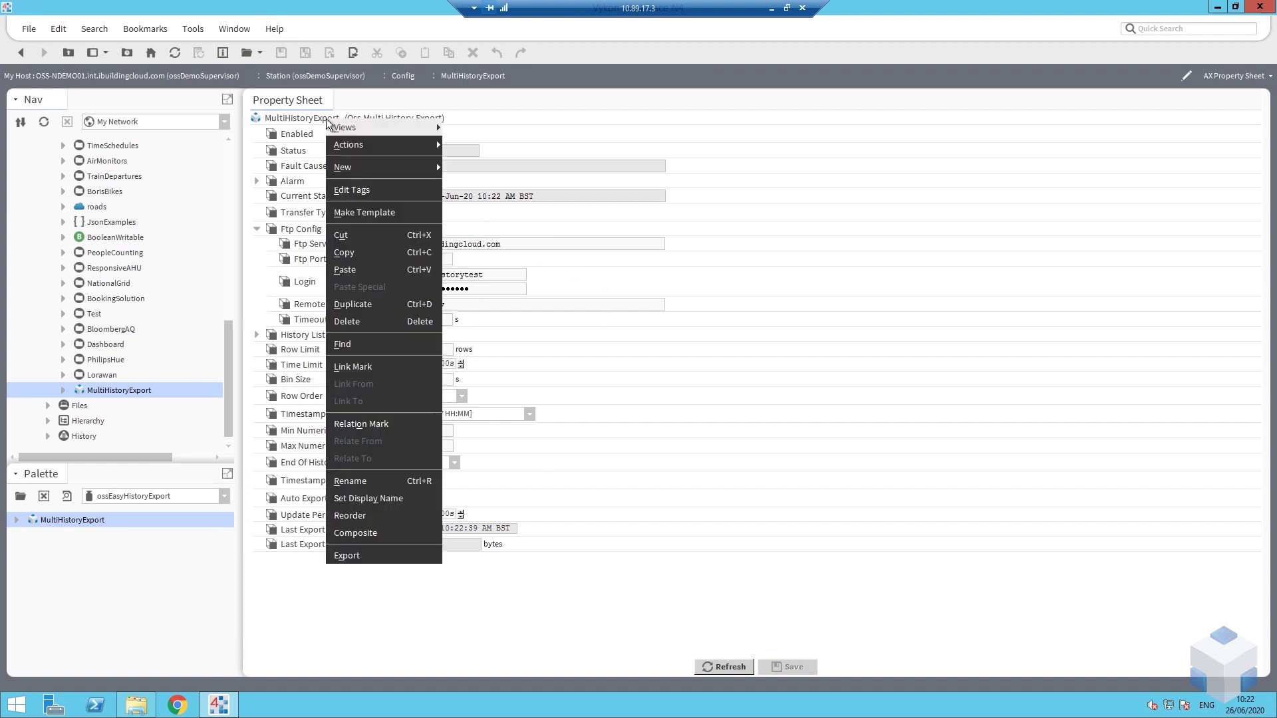
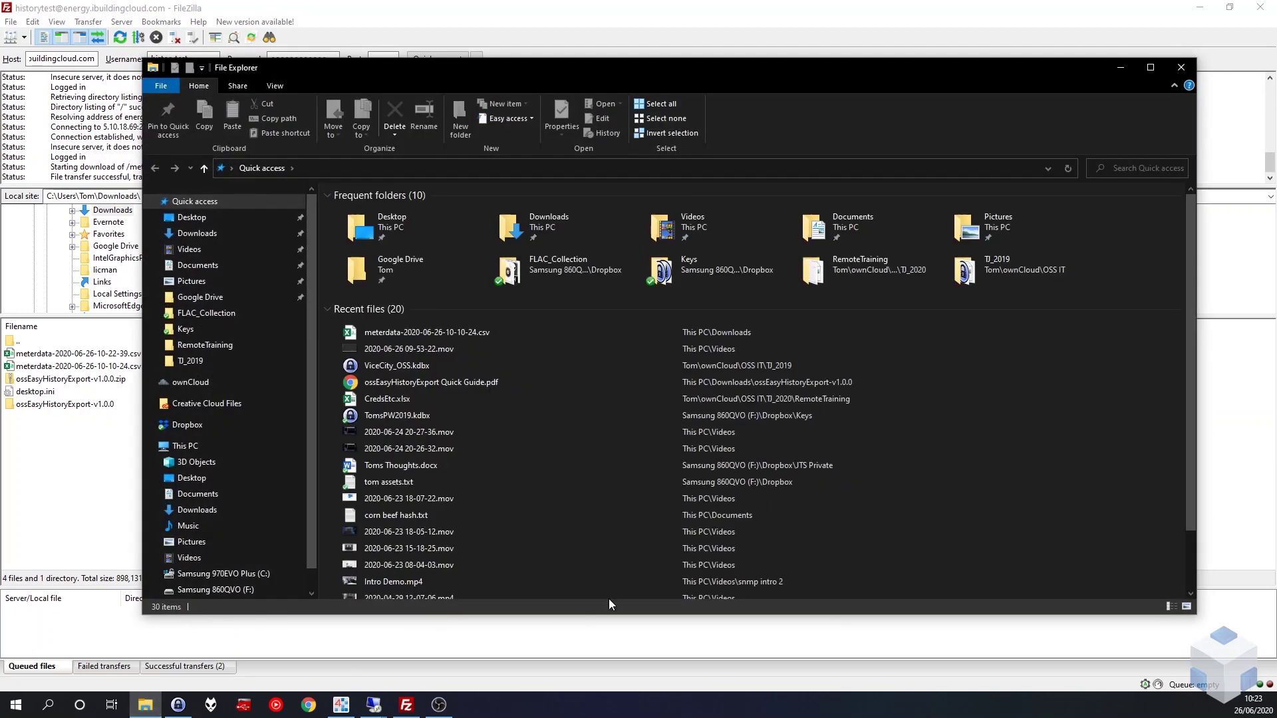
click(233, 233)
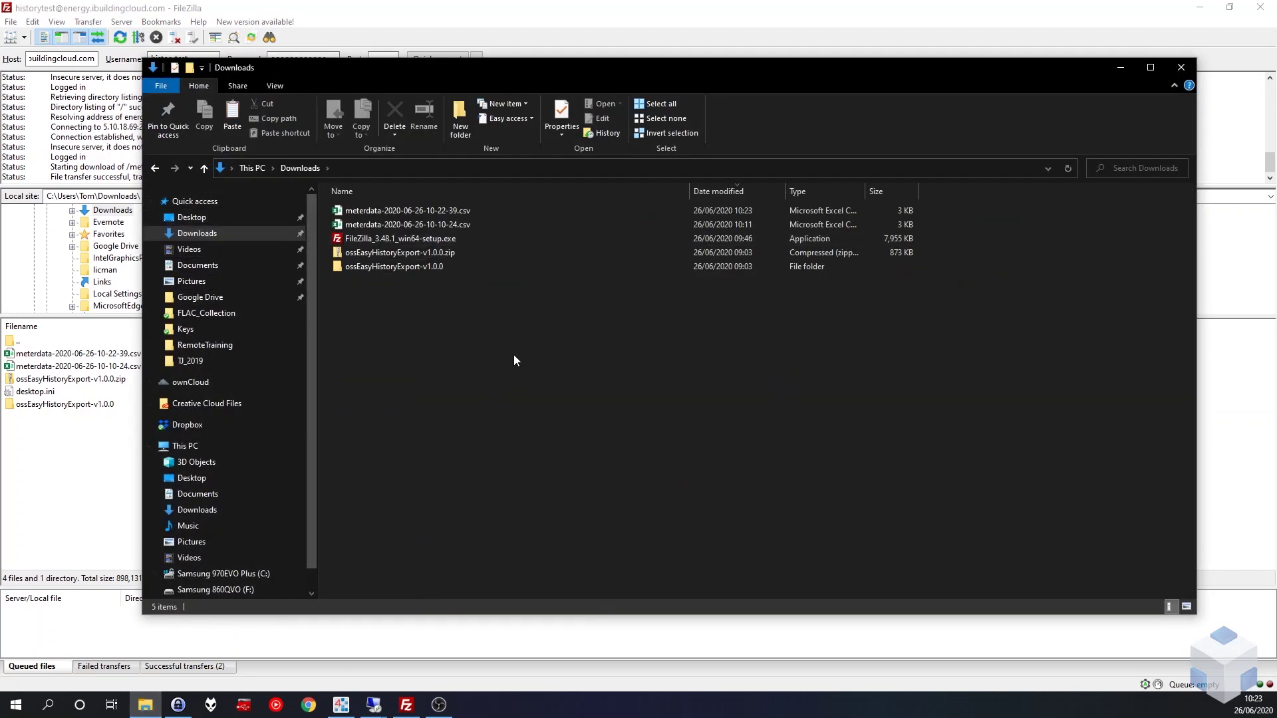
double_click(456, 212)
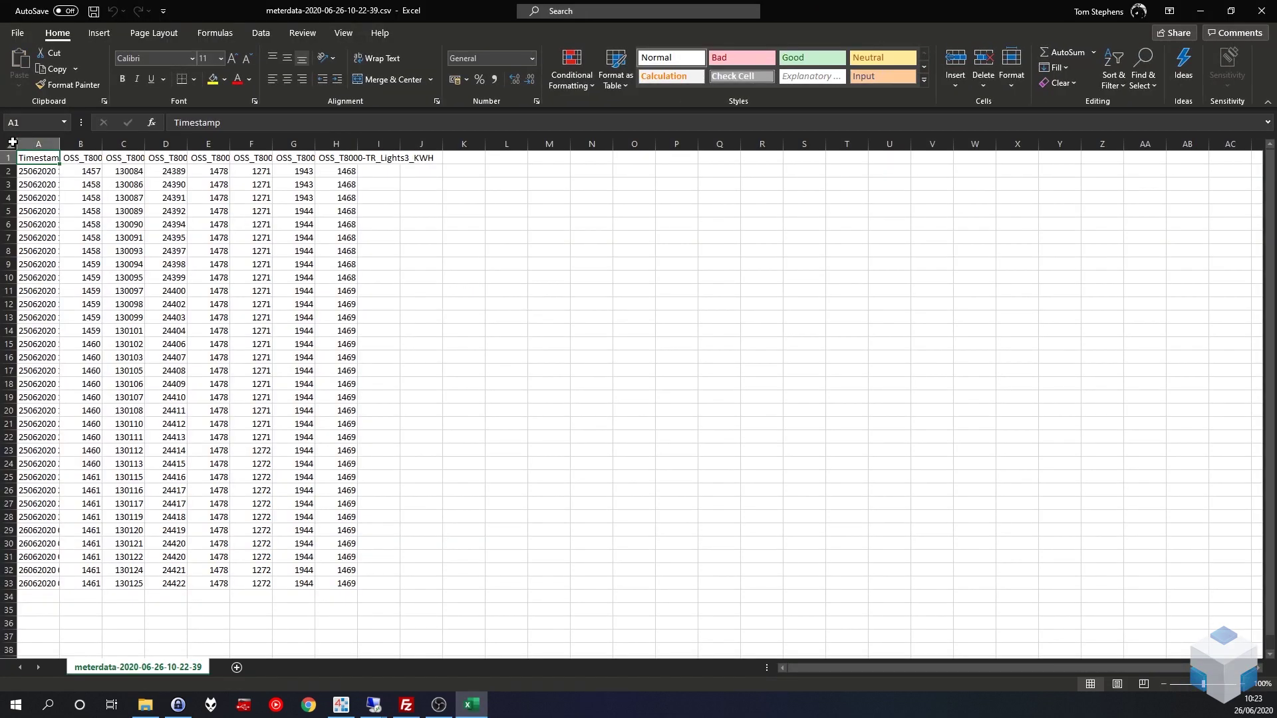
click(19, 141)
double_click(59, 143)
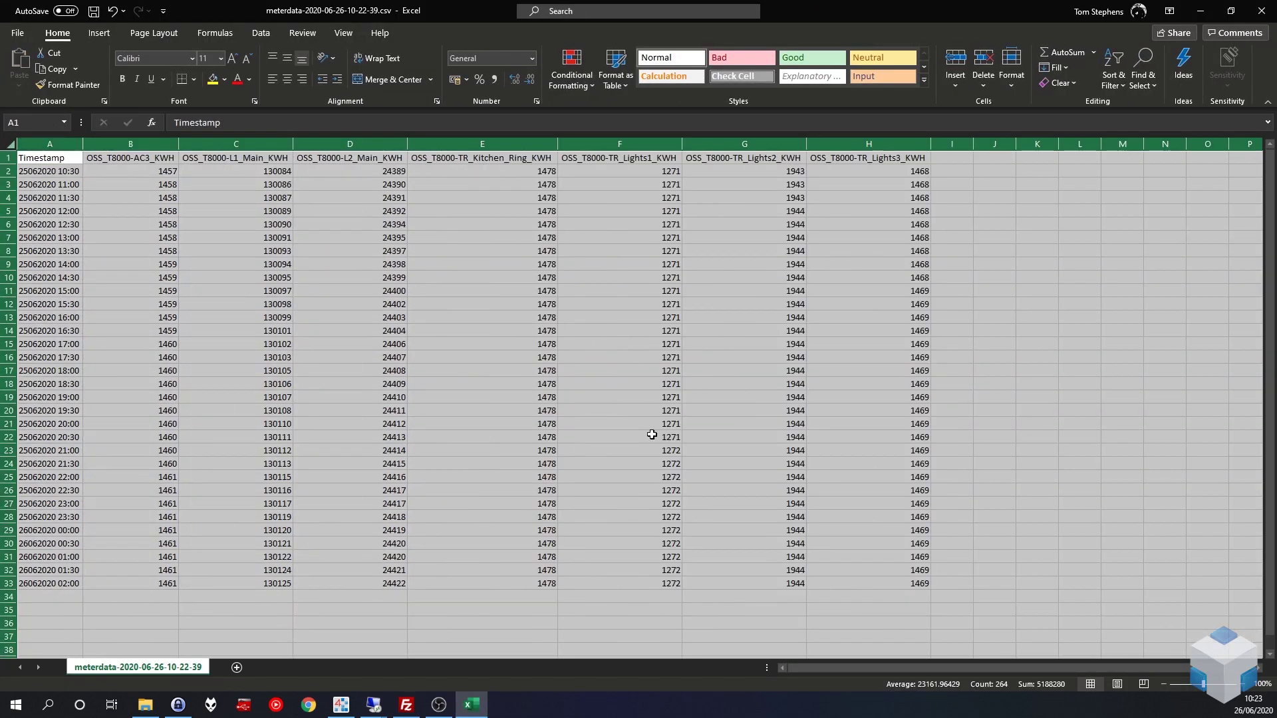
- Examine the timestamps and meter readings in the exported CSV, and return to the MultiHistoryExport property sheet in the remote Niagara session
click(516, 453)
click(166, 625)
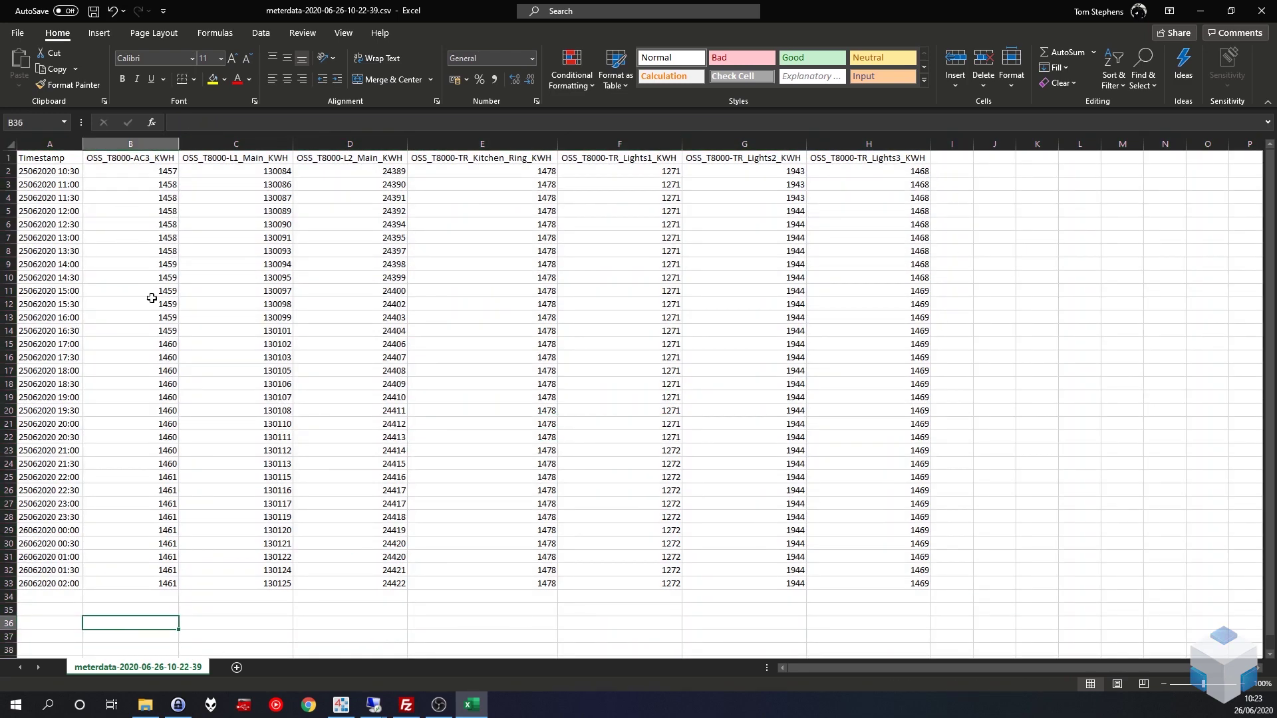
click(230, 605)
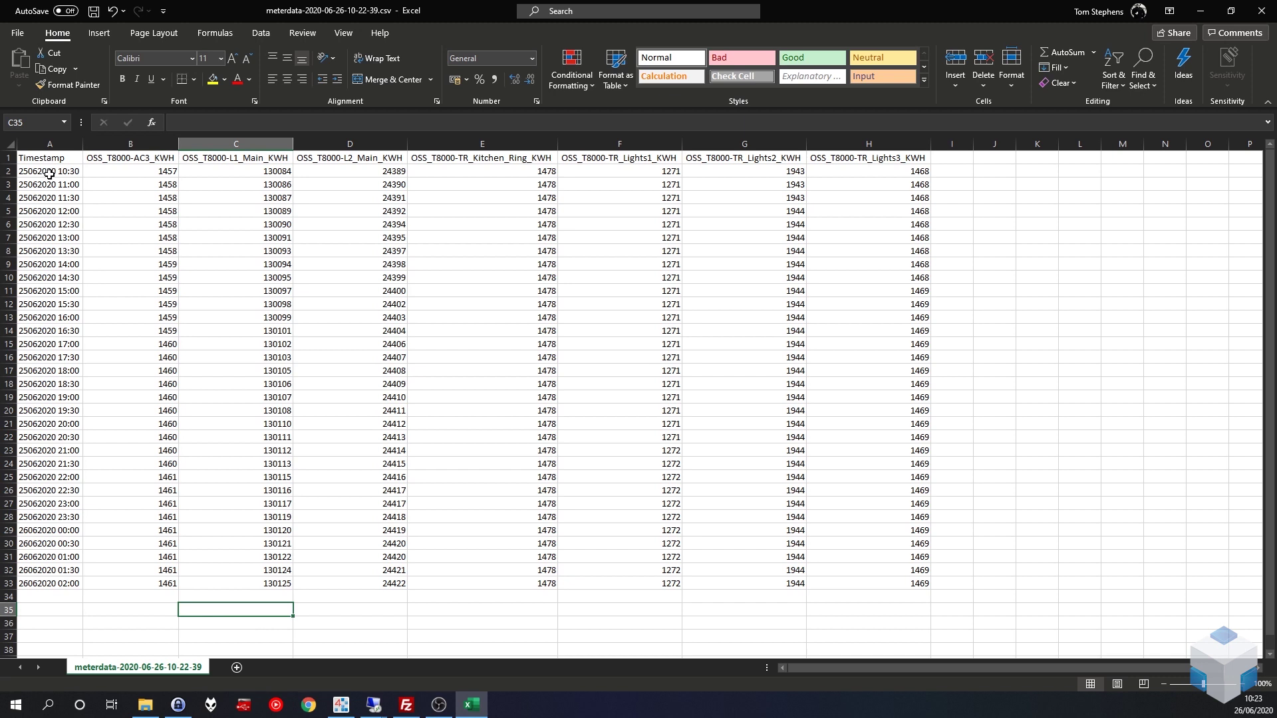
click(63, 596)
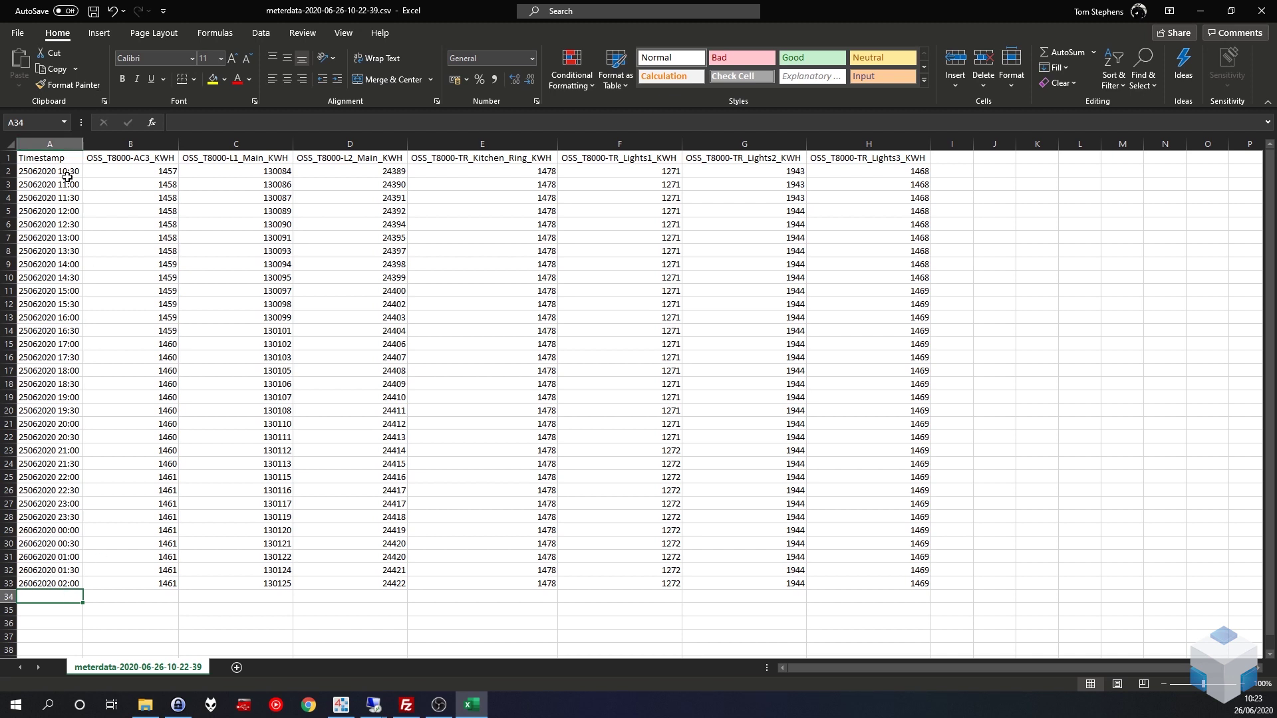
click(76, 608)
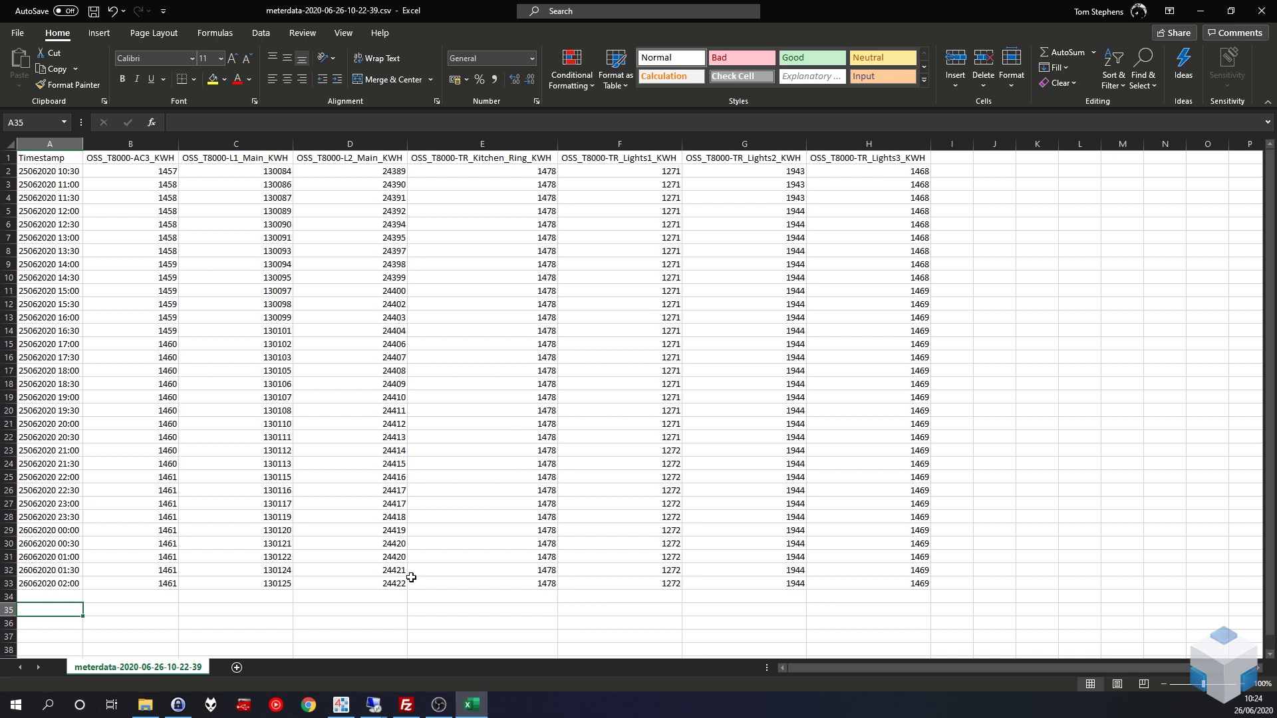
click(373, 704)
click(343, 675)
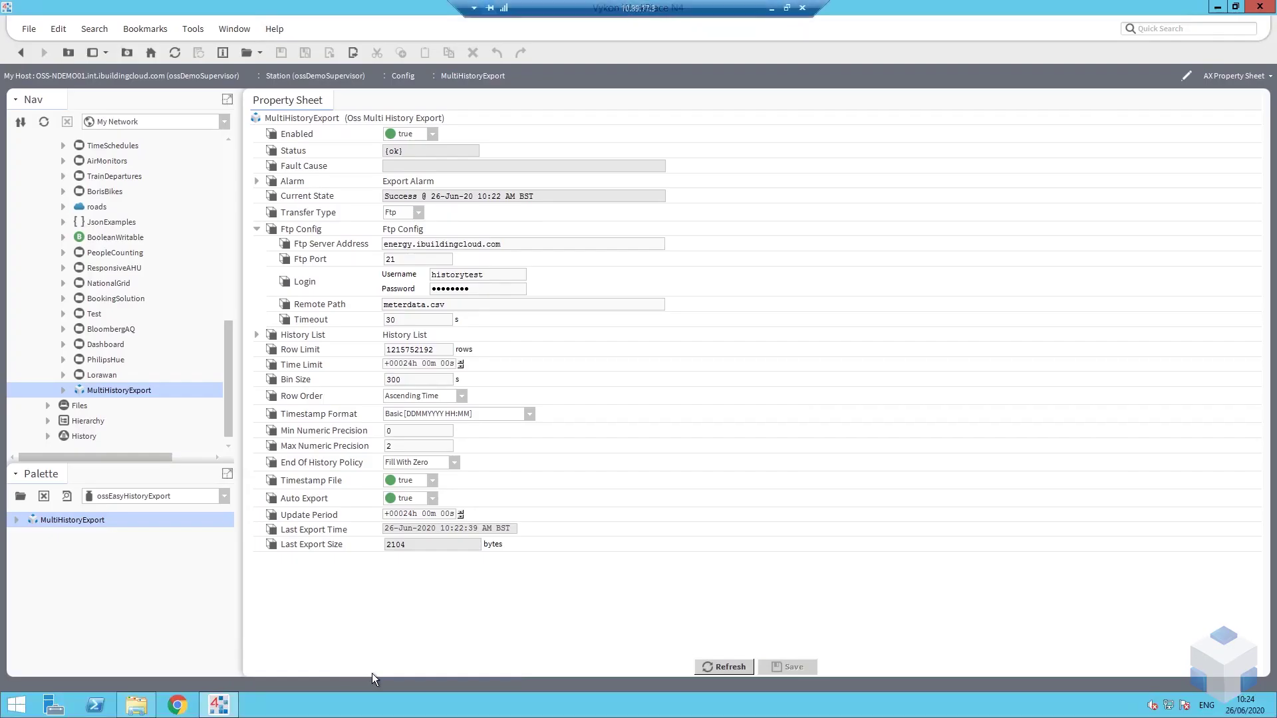